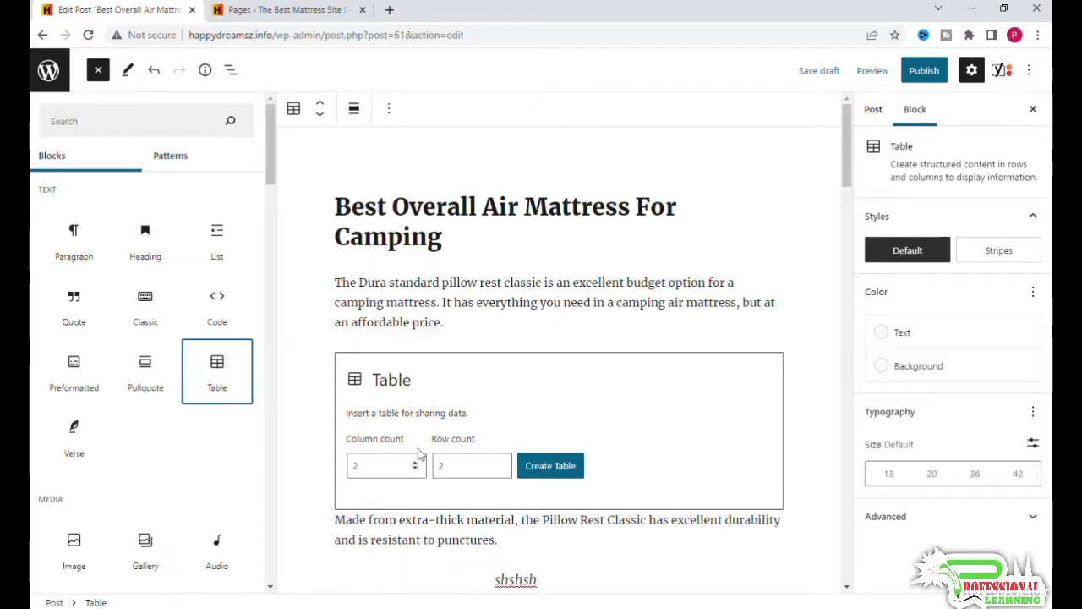
Create the table with two columns and two rows below the introductory paragraph
click(561, 471)
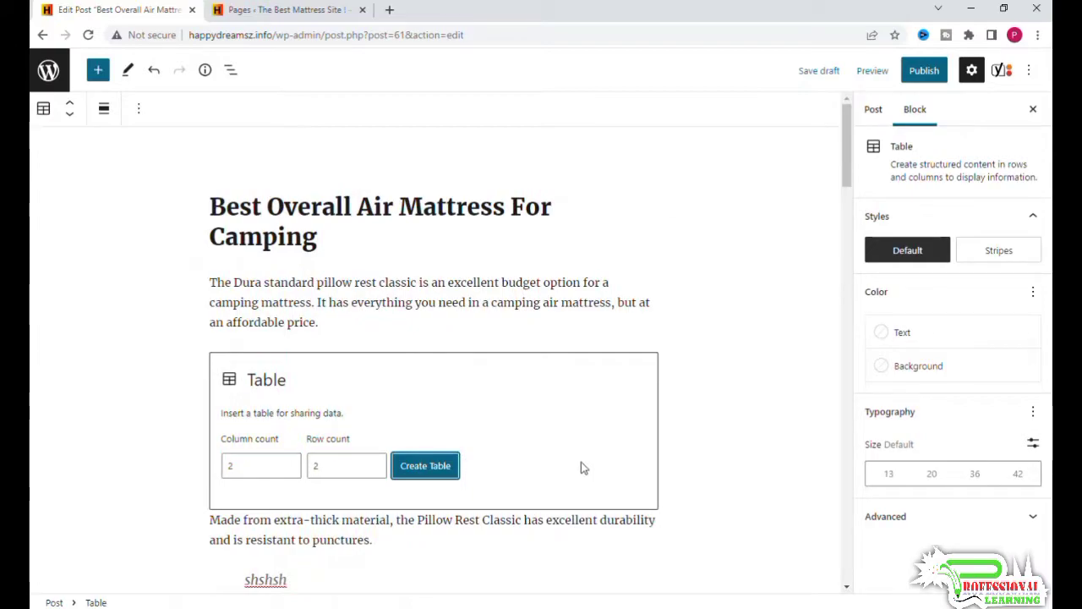
click(427, 467)
click(333, 371)
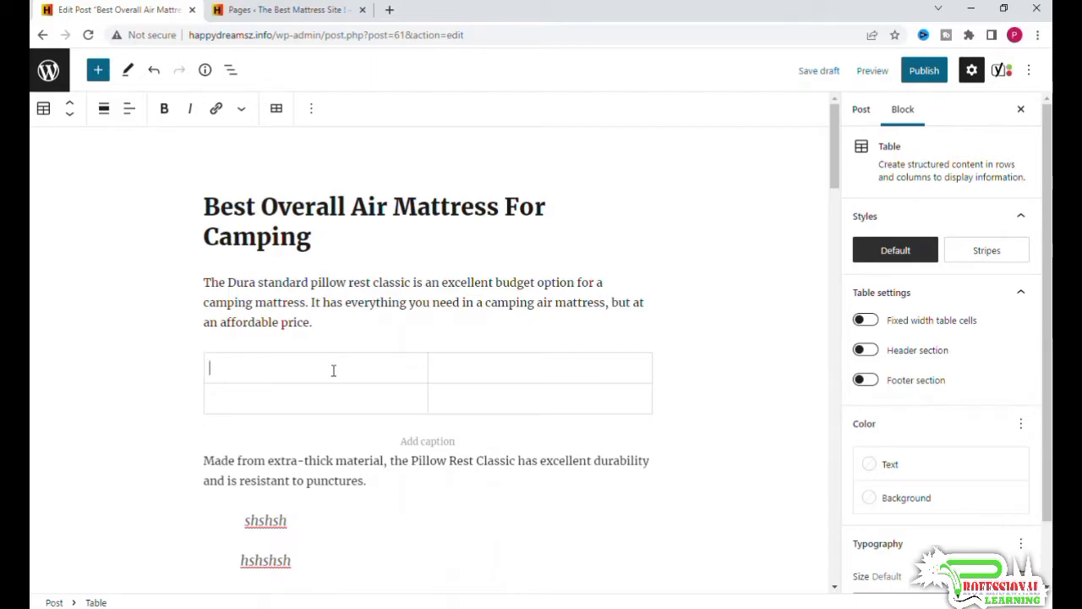
Fill the table's first row with "ggjjdf" and "22" and the second row with "bbb" and "33333"
click(346, 409)
click(441, 369)
click(441, 401)
text(ggjjdf)
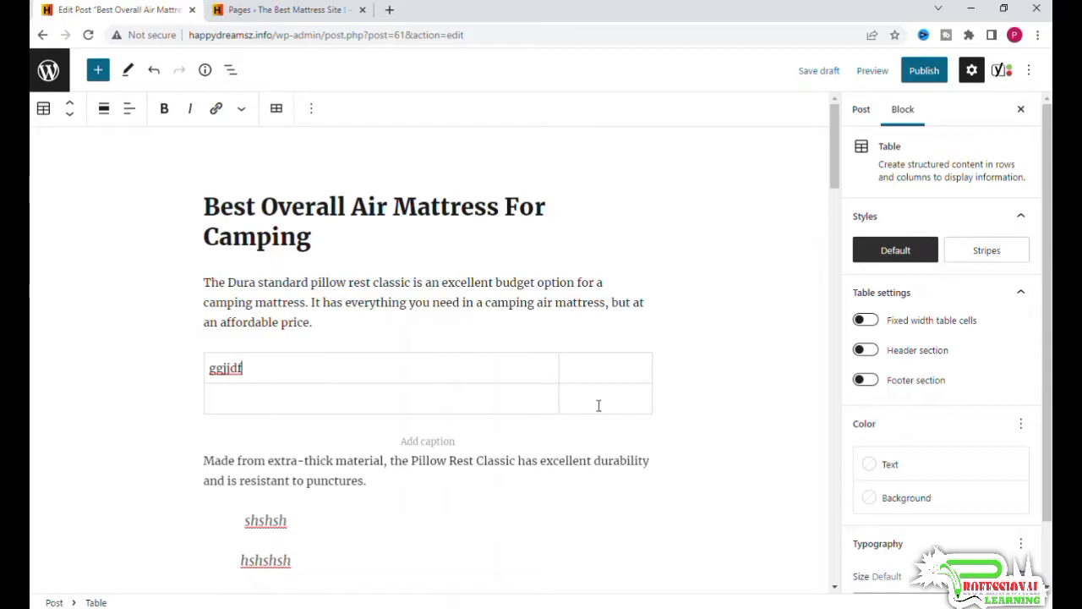
text(22)
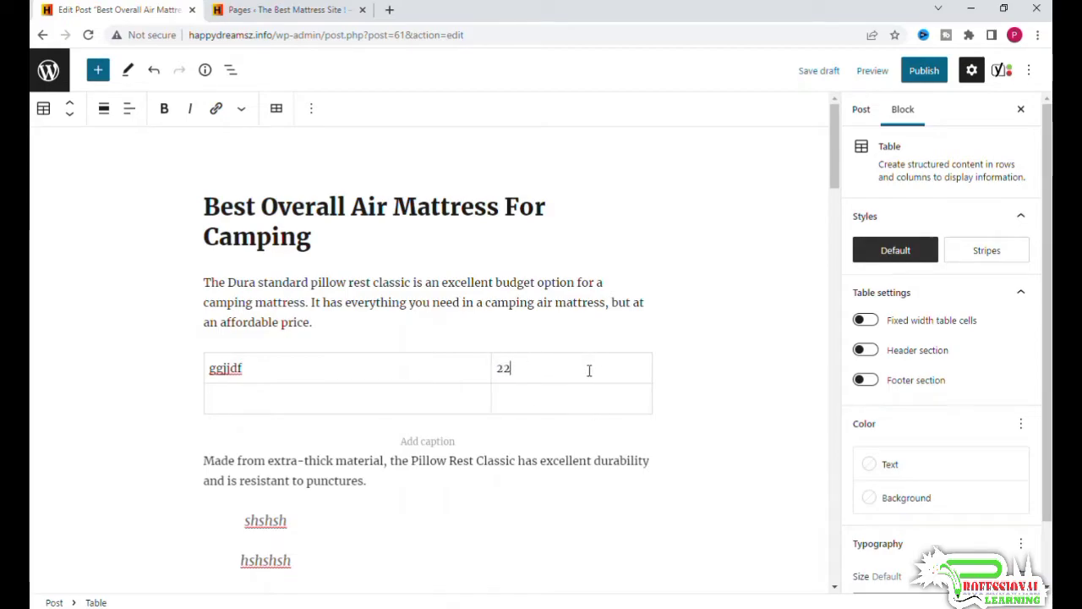
click(421, 404)
text(bbb)
click(514, 393)
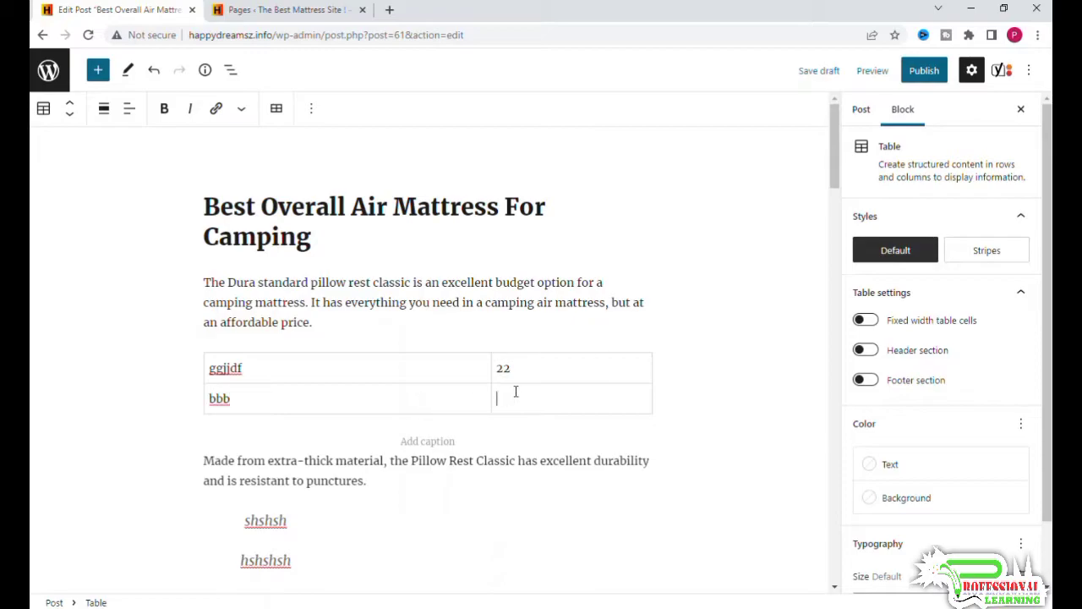
text(33333)
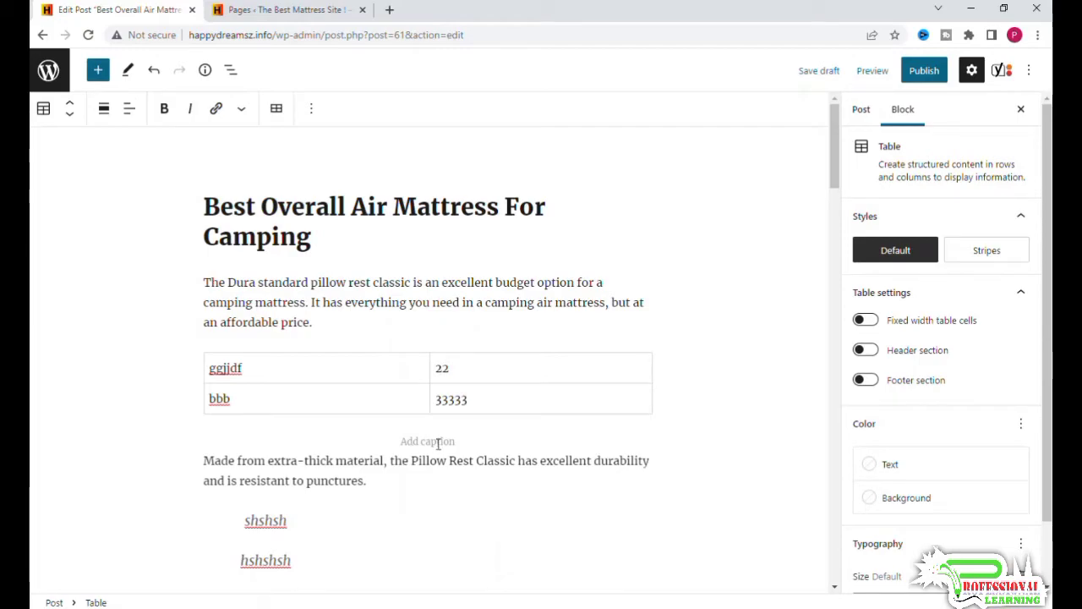
Turn on the table's header section and label its columns "heading 1" and "heading 2"
click(479, 367)
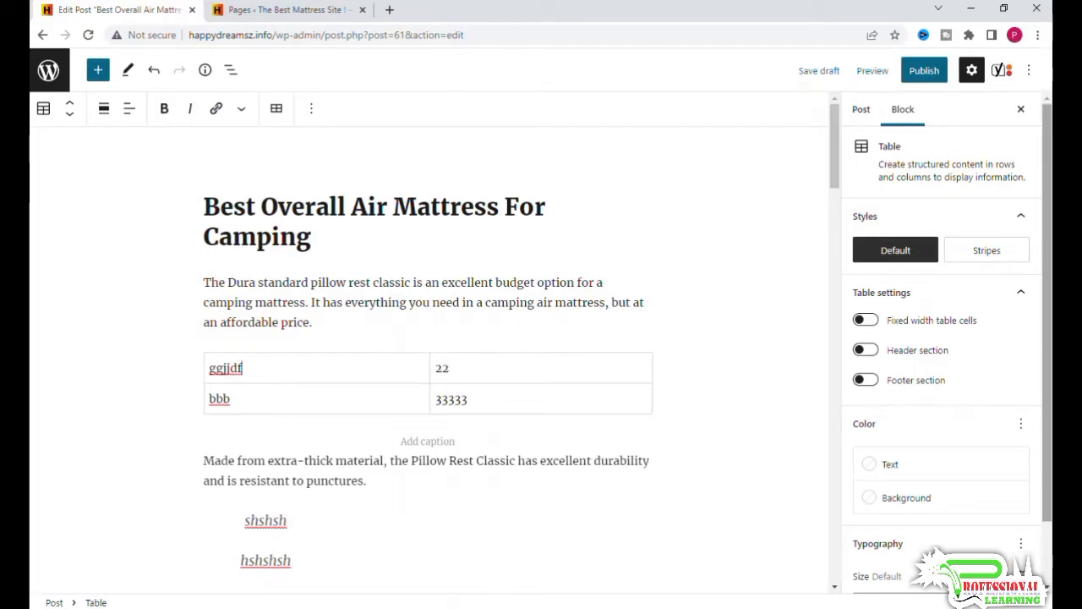
click(861, 353)
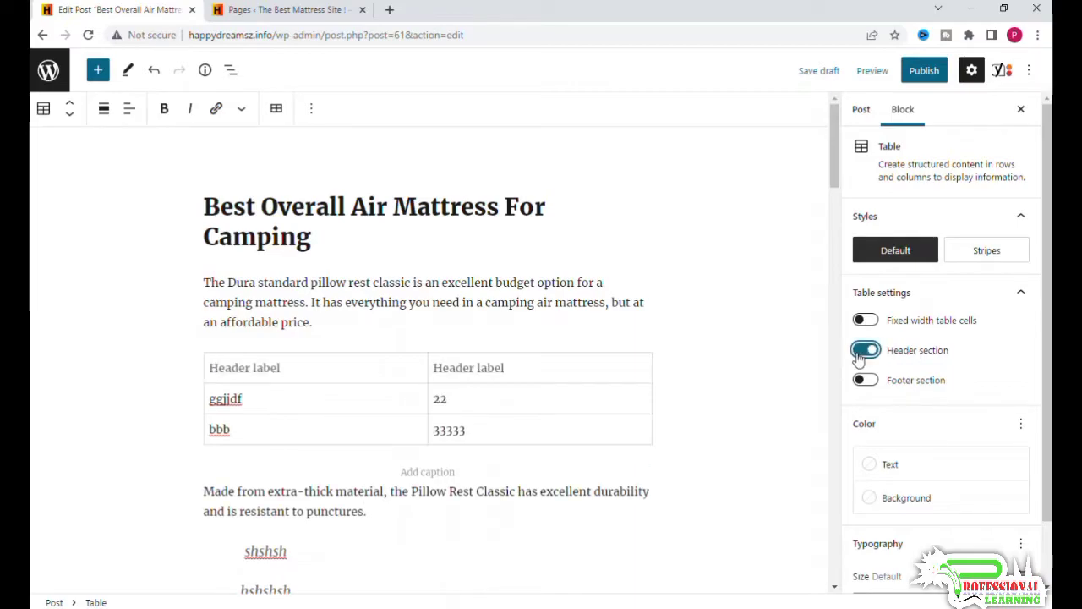
click(280, 362)
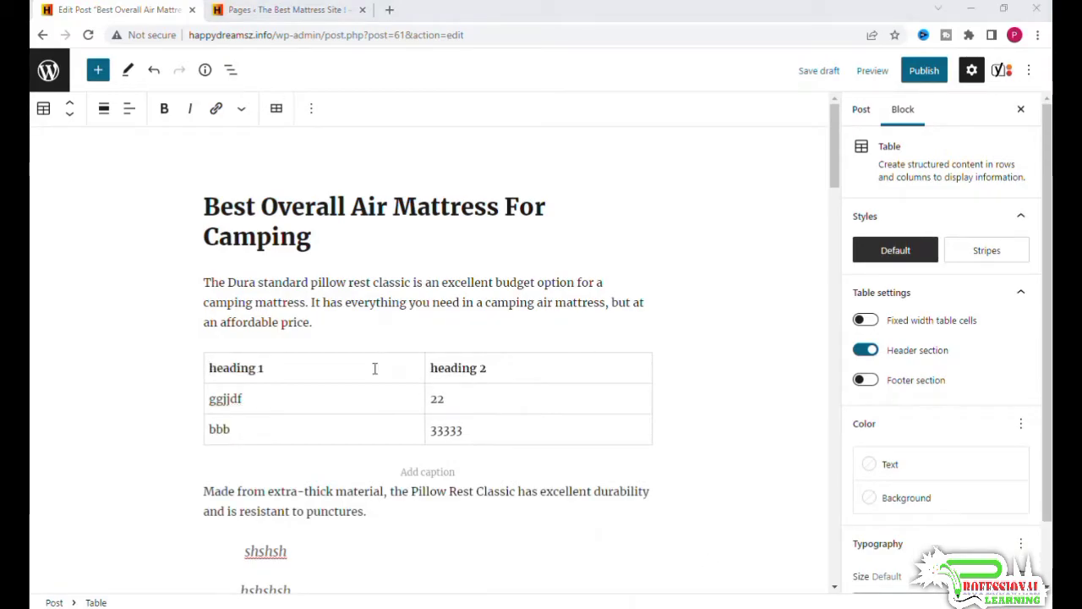
Try a solid Bright Red background on the table, and clear it again
drag(360, 358, 519, 420)
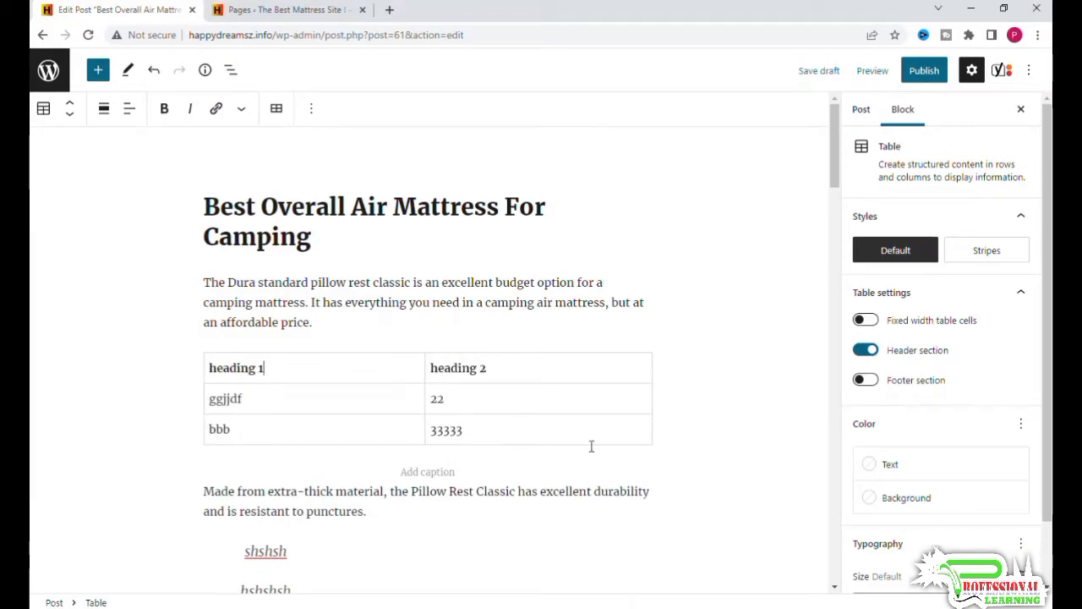
click(381, 387)
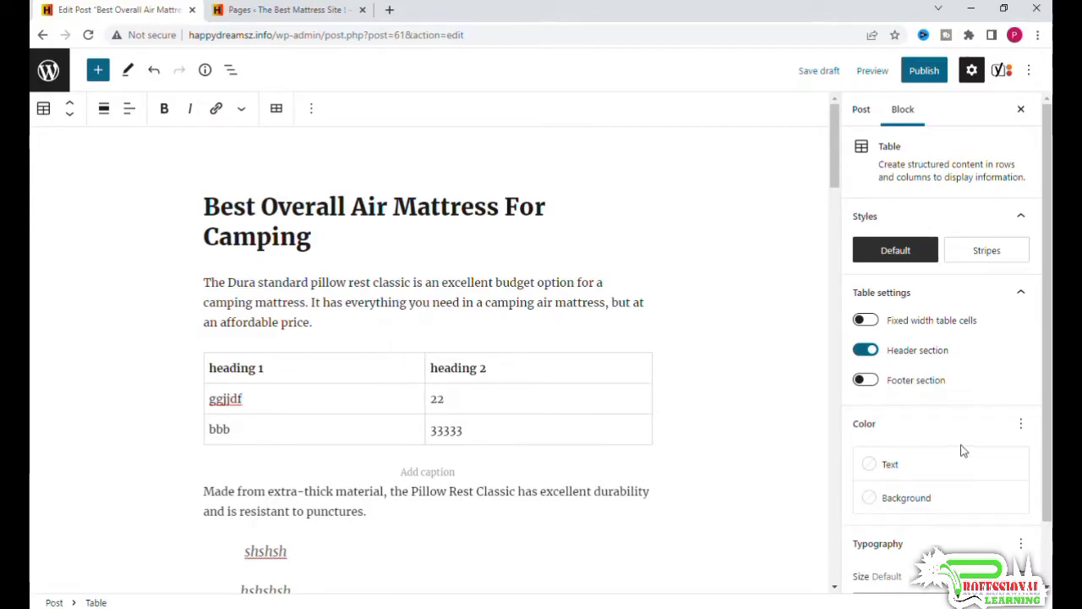
click(871, 503)
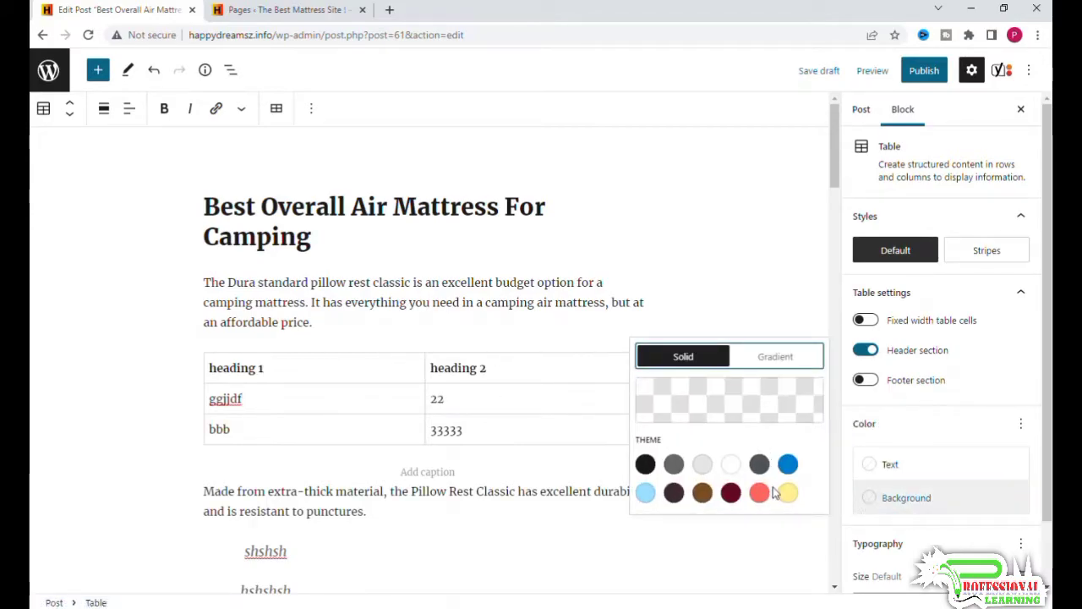
click(759, 494)
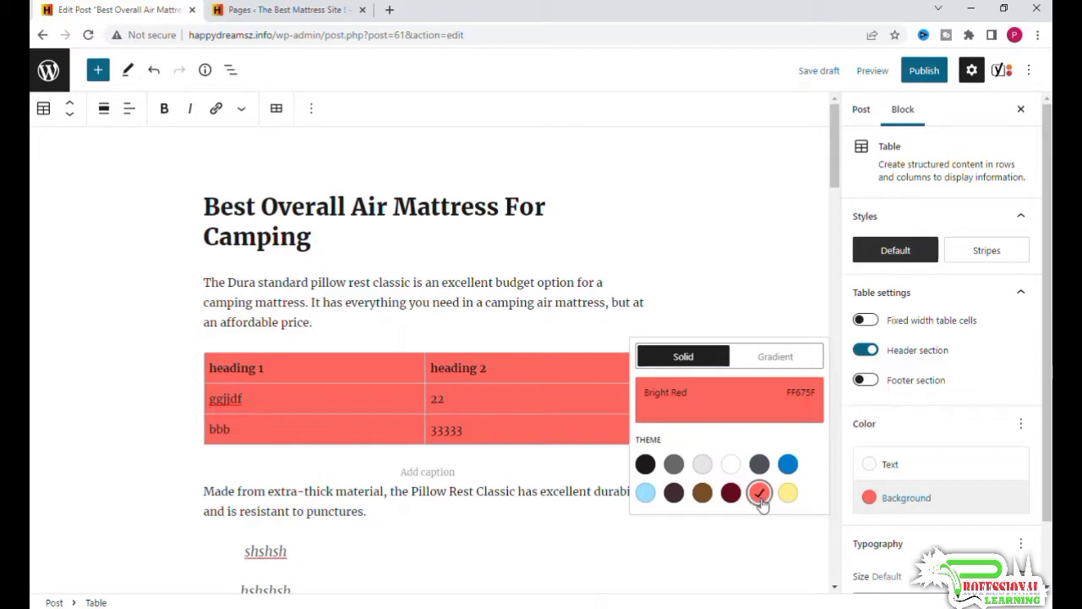
click(760, 496)
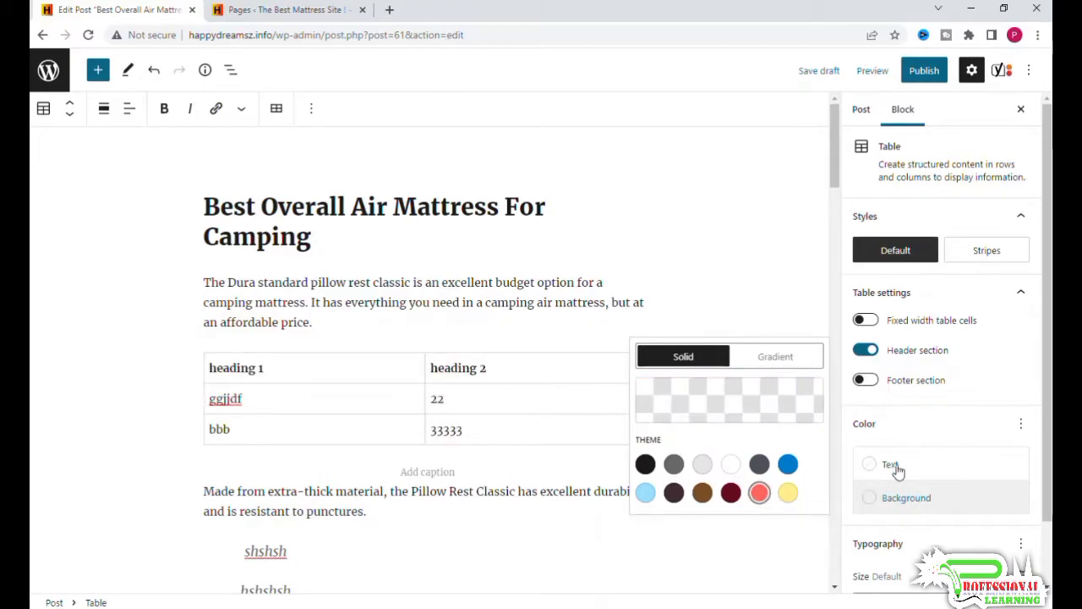
Try Yellow and Bright Red as the table's text color, clearing each one again
click(898, 470)
click(788, 460)
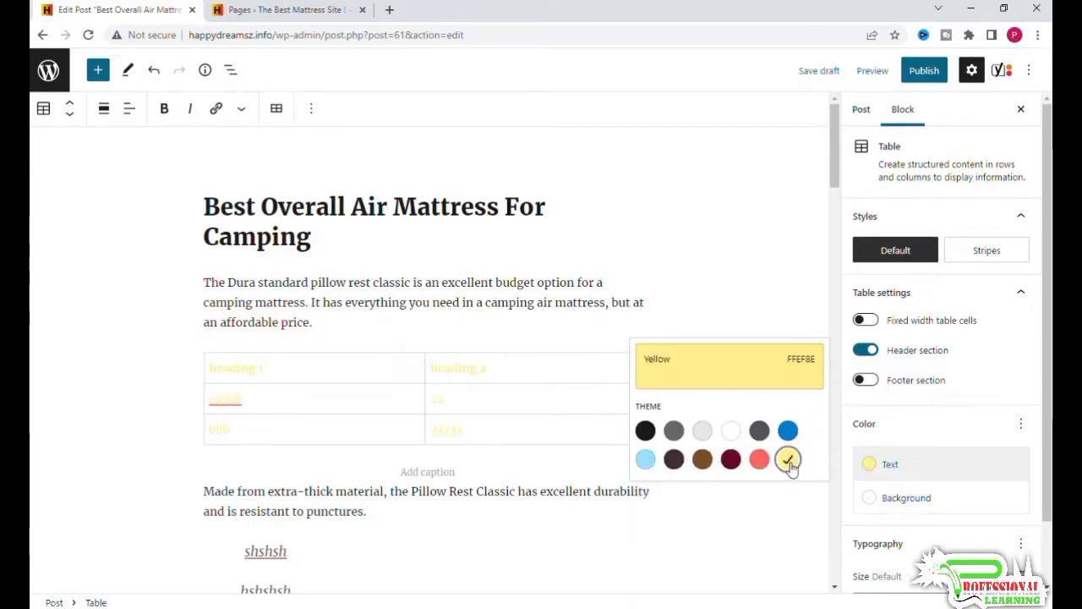
click(789, 460)
click(760, 459)
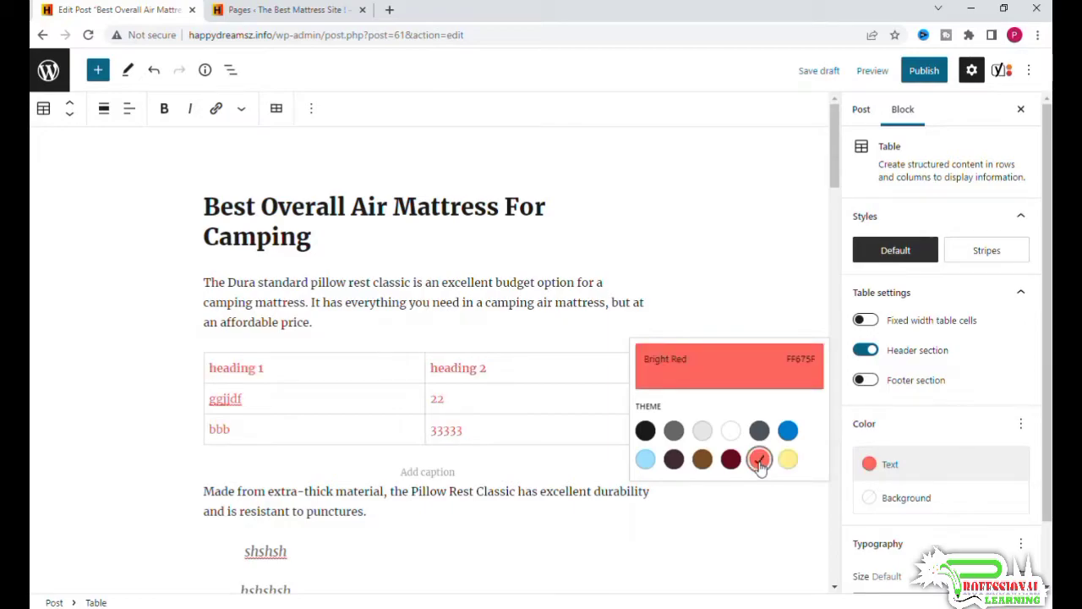
click(760, 459)
click(539, 418)
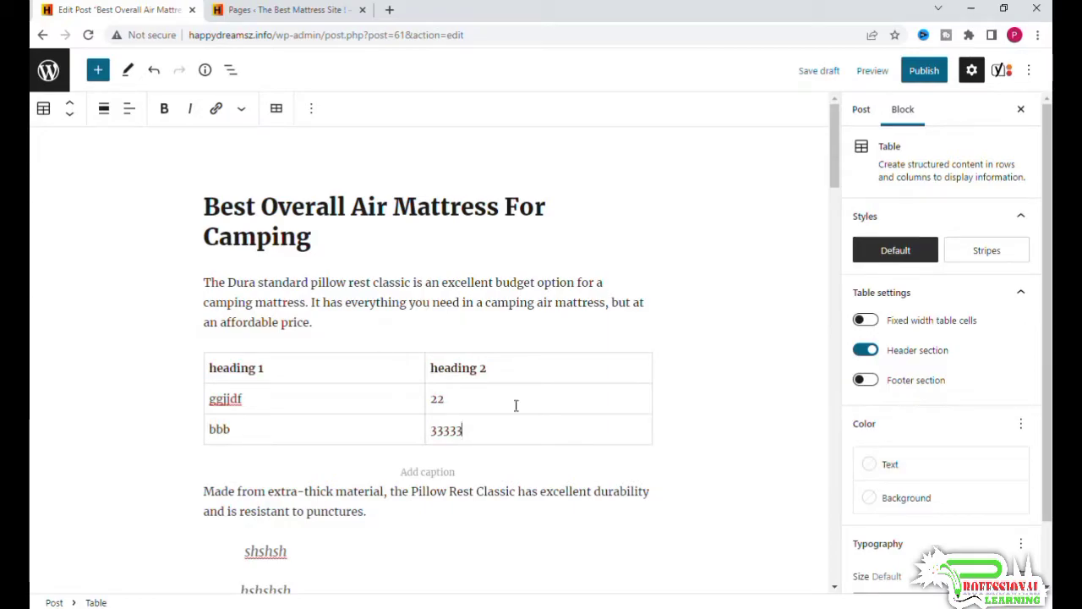
Try left and center alignment for the table, and set its alignment back to None
click(104, 110)
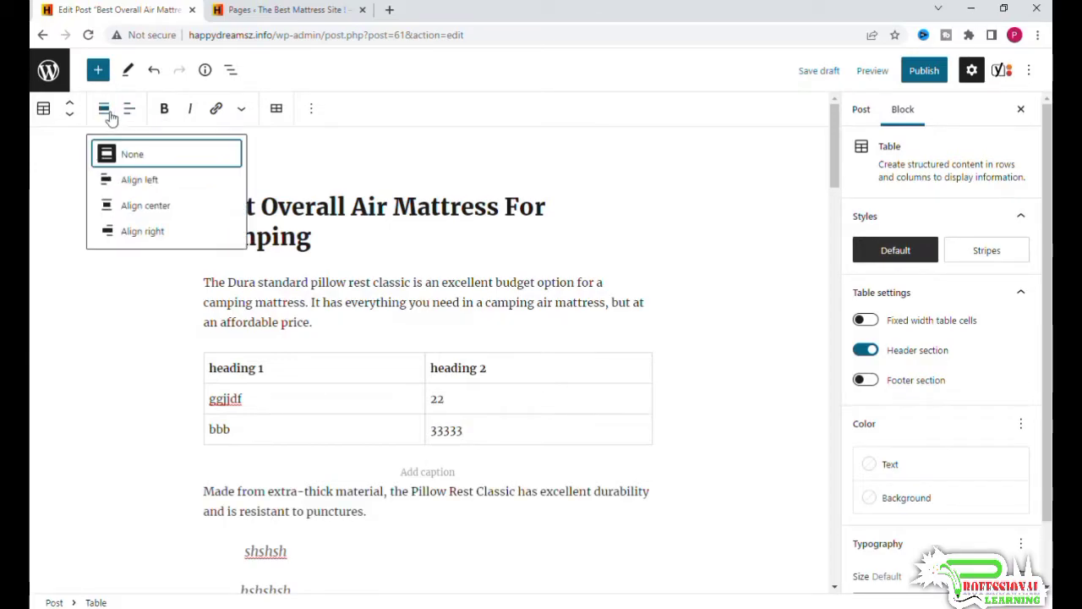
click(133, 182)
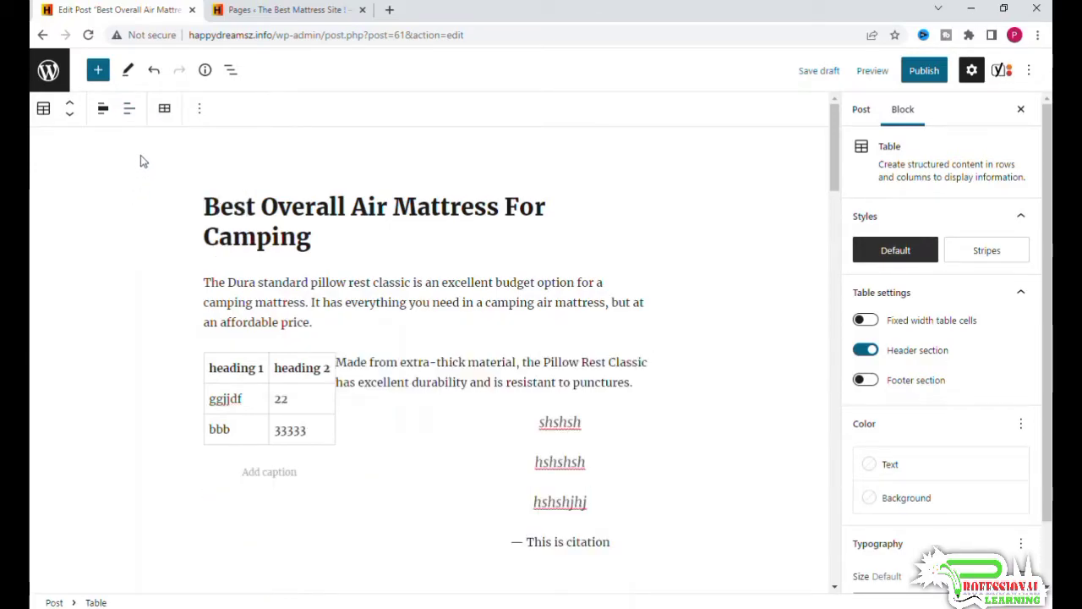
click(103, 110)
click(145, 212)
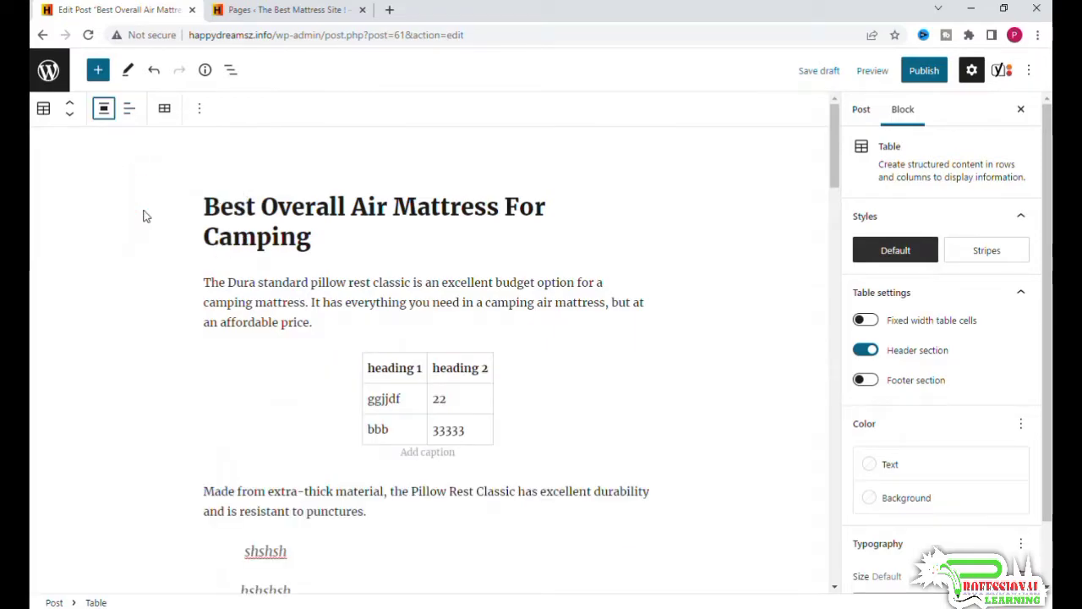
click(103, 110)
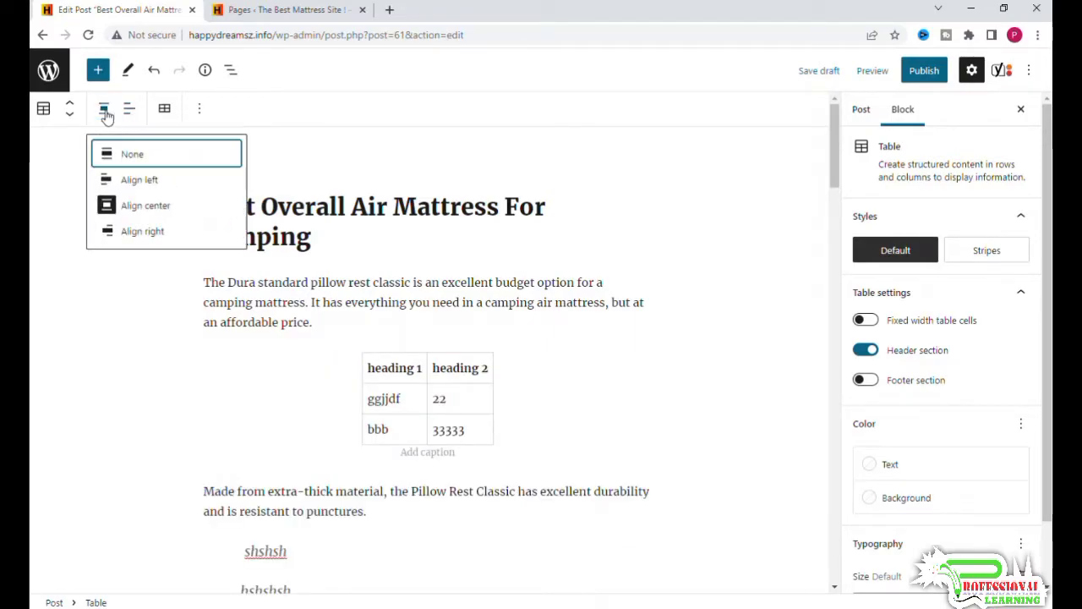
click(144, 153)
click(131, 111)
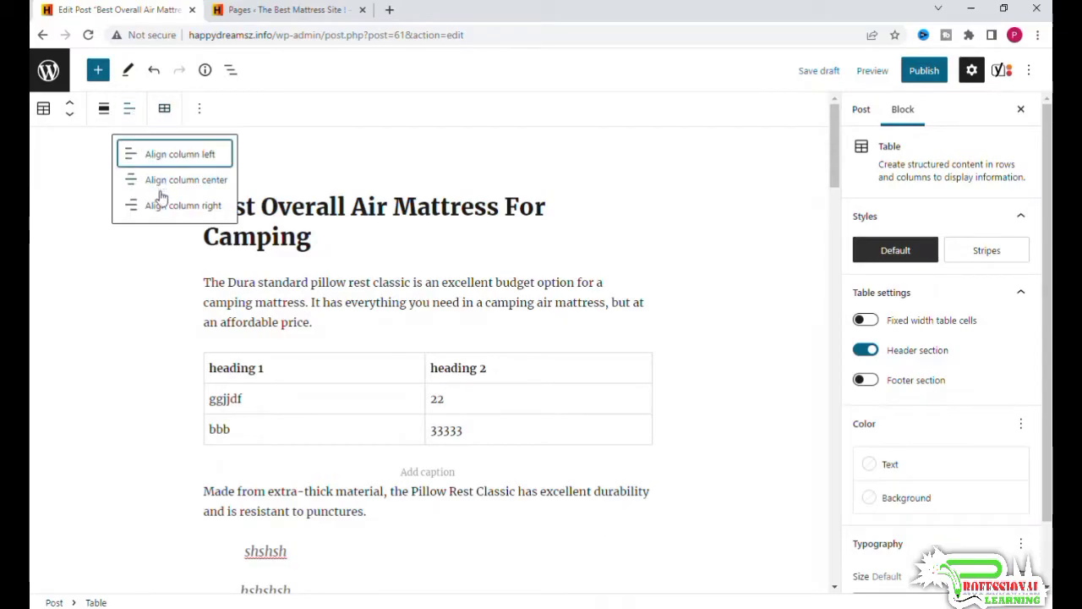
click(294, 373)
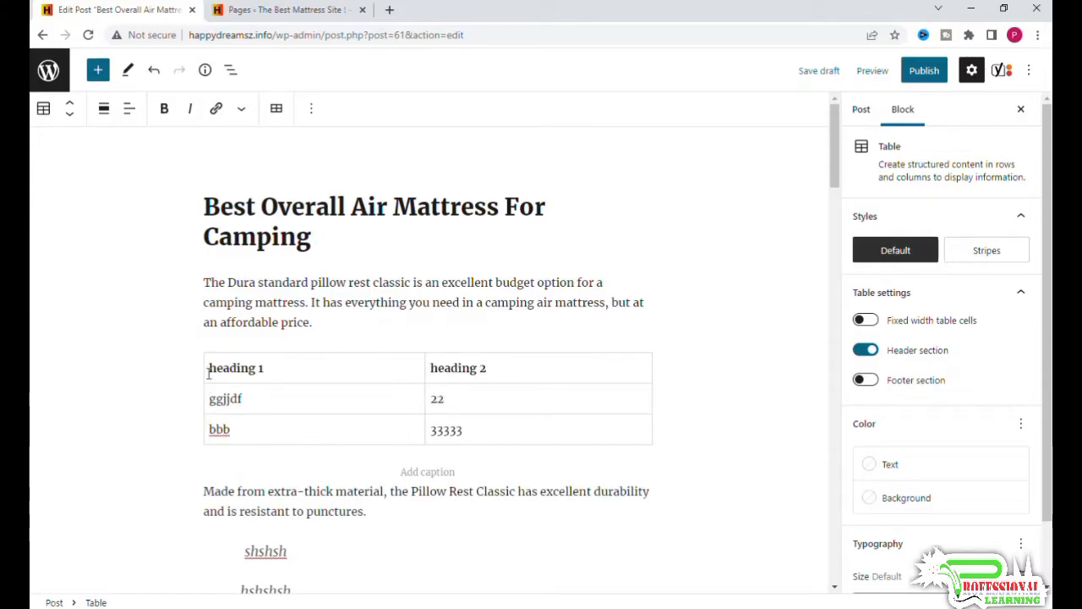
Turn on fixed width table cells and expand the table's advanced settings
click(865, 321)
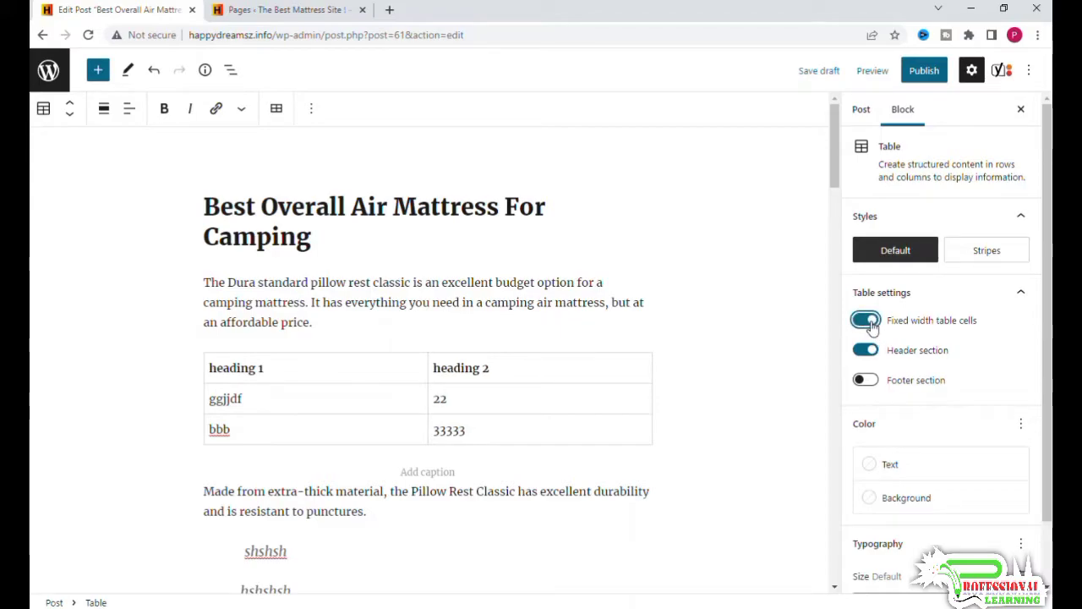
scroll(871, 328, down, 2)
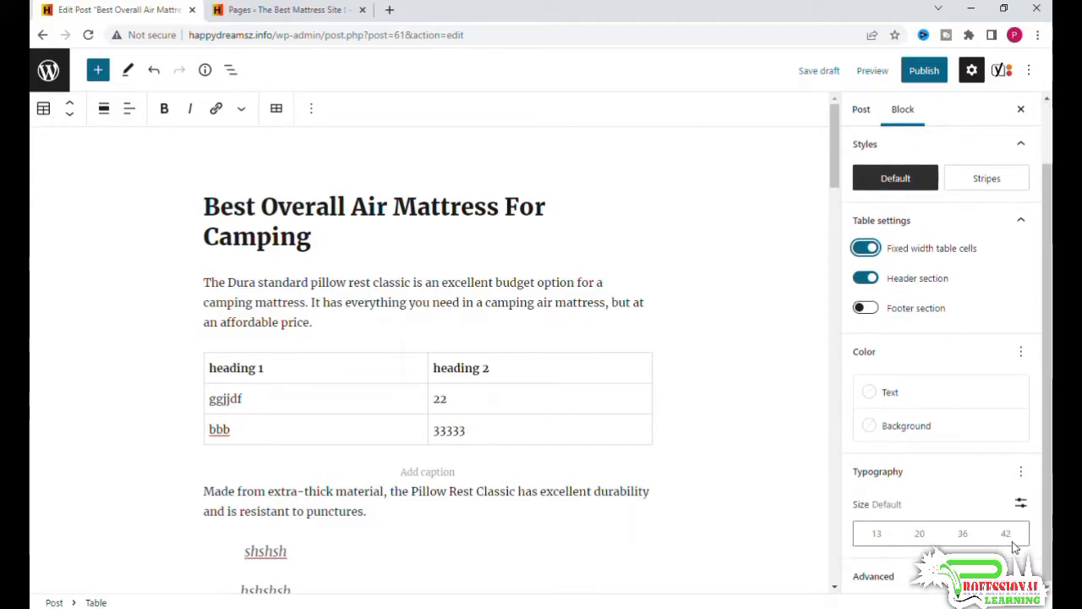
click(918, 573)
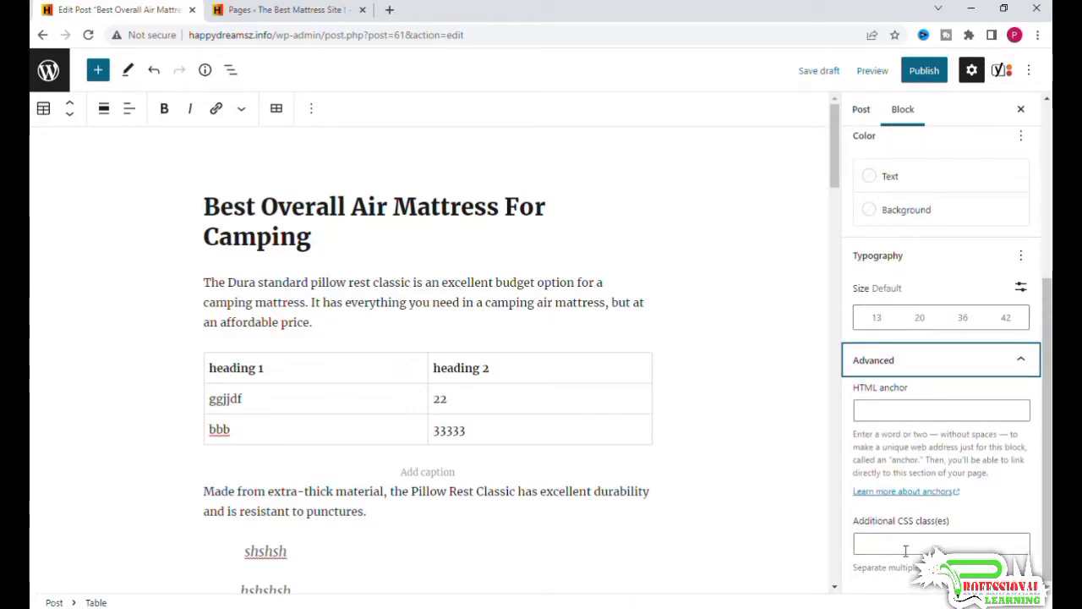
click(378, 383)
click(498, 391)
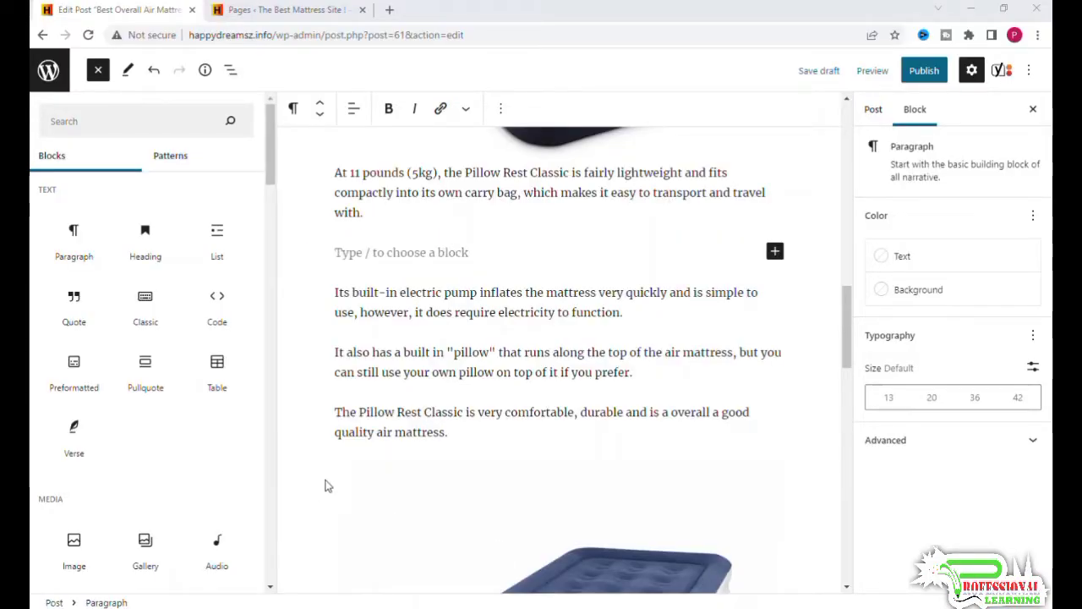
Insert a Classic block in the empty paragraph after the carry bag text and place the cursor in it
mouse_move(214, 354)
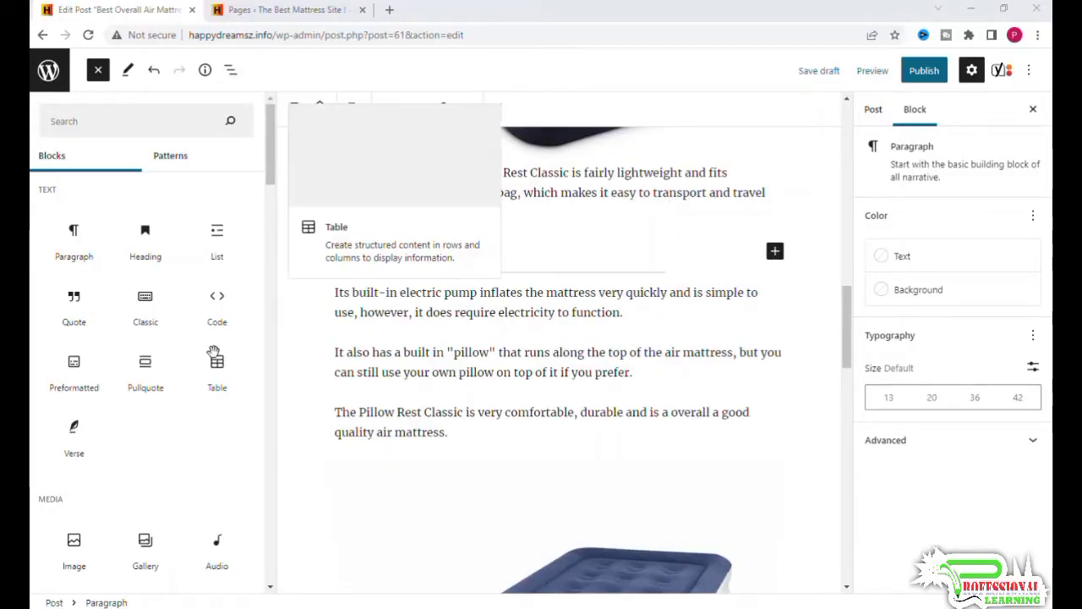
click(145, 305)
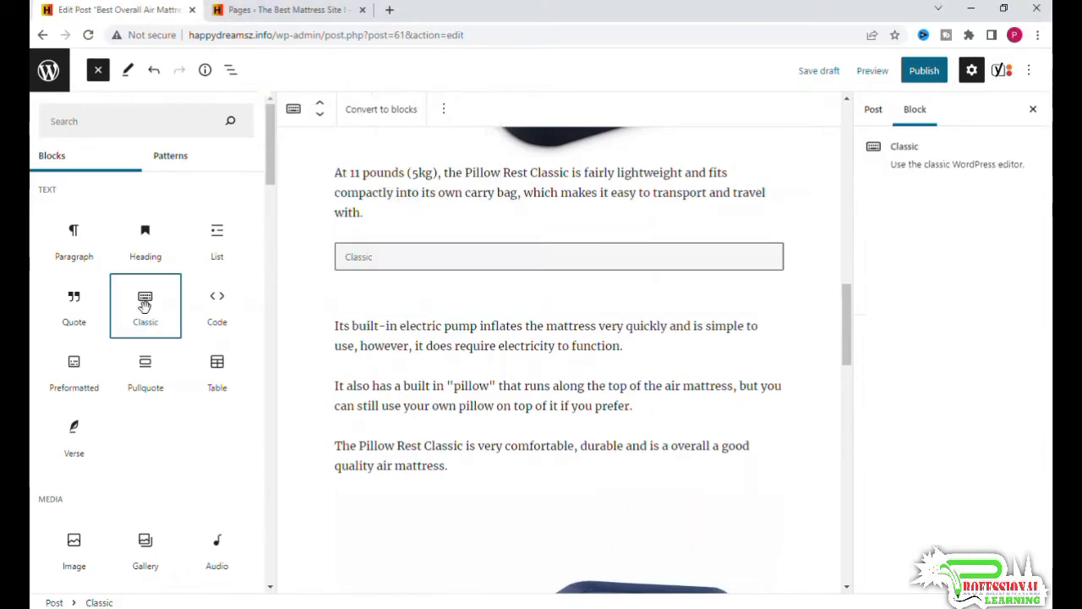
click(432, 261)
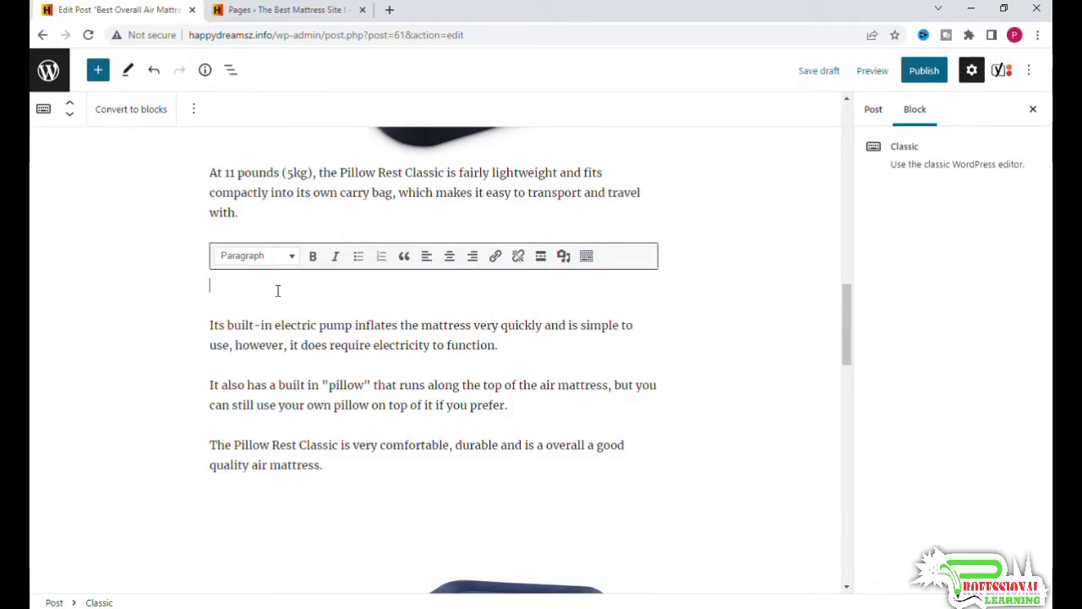
click(195, 110)
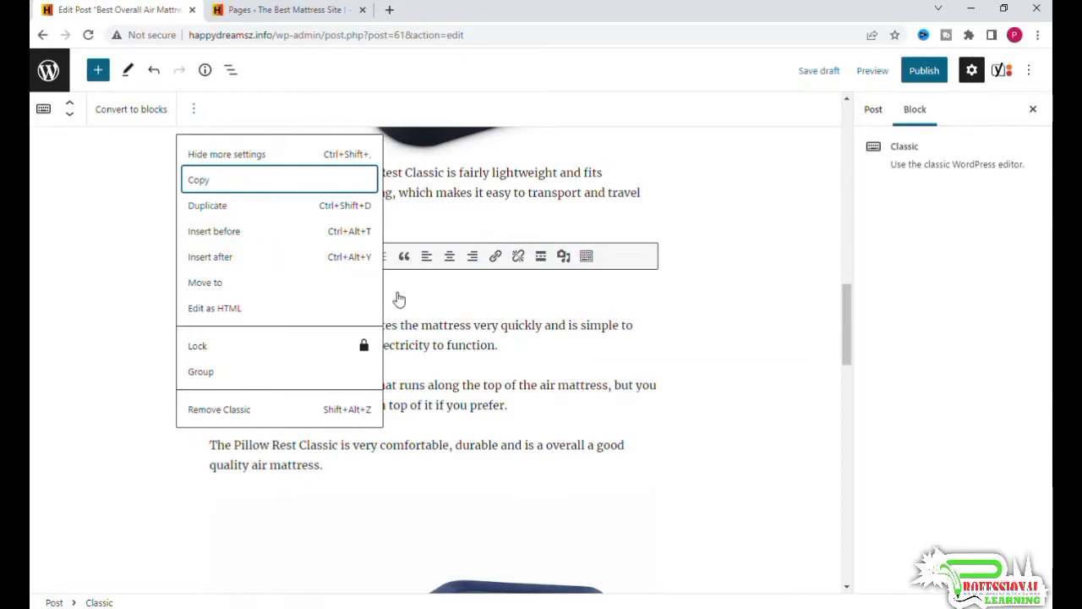
click(467, 313)
Copy the paragraph about the built-in electric pump into the Classic block
scroll(361, 292, up, 3)
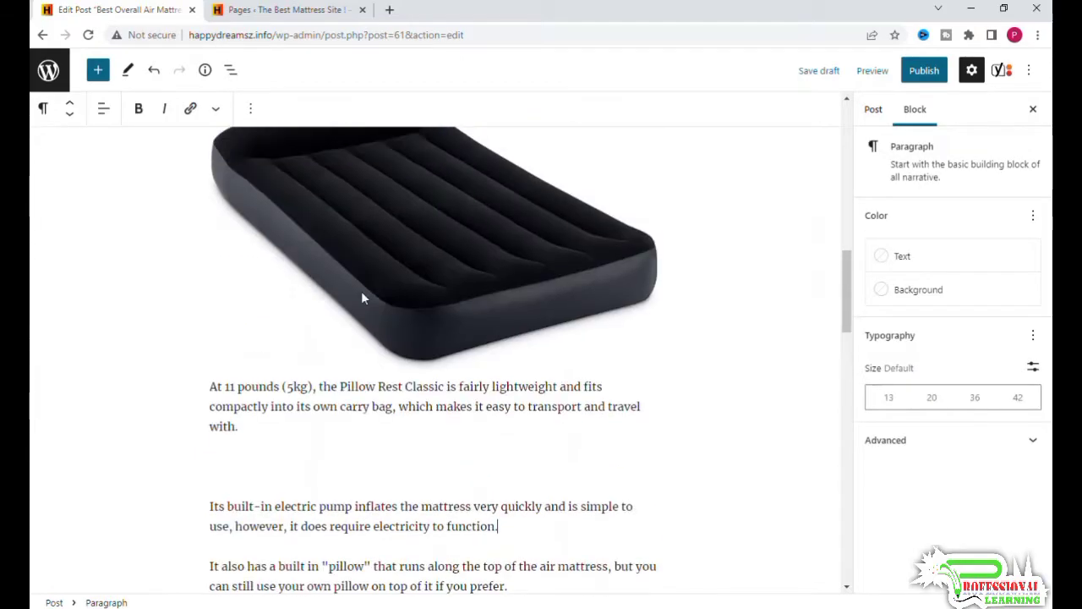
click(307, 467)
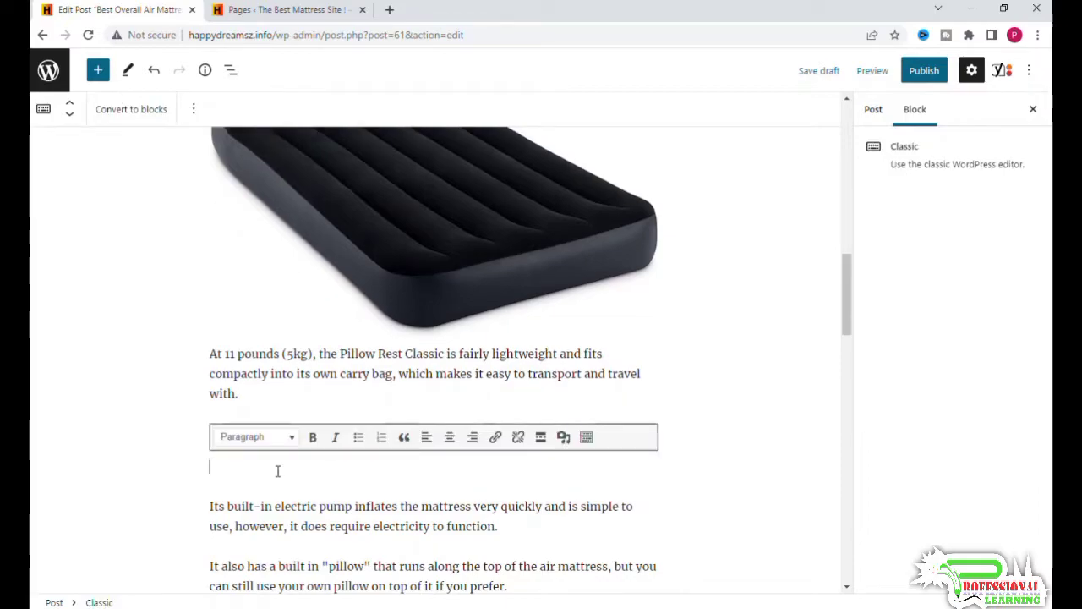
drag(498, 525, 210, 505)
right_click(253, 525)
click(322, 335)
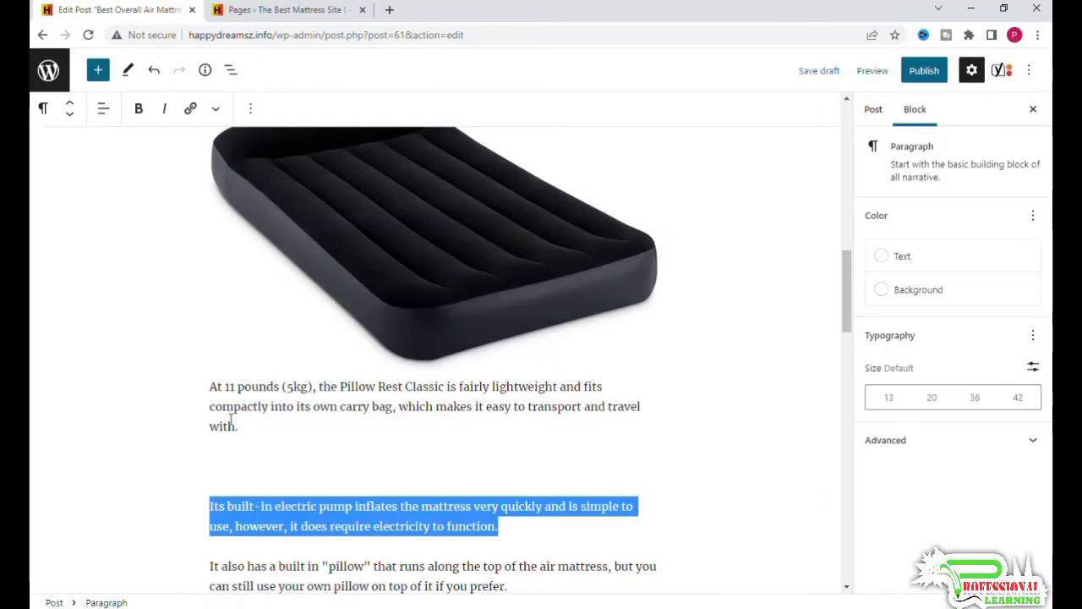
click(251, 460)
key(ctrl+v)
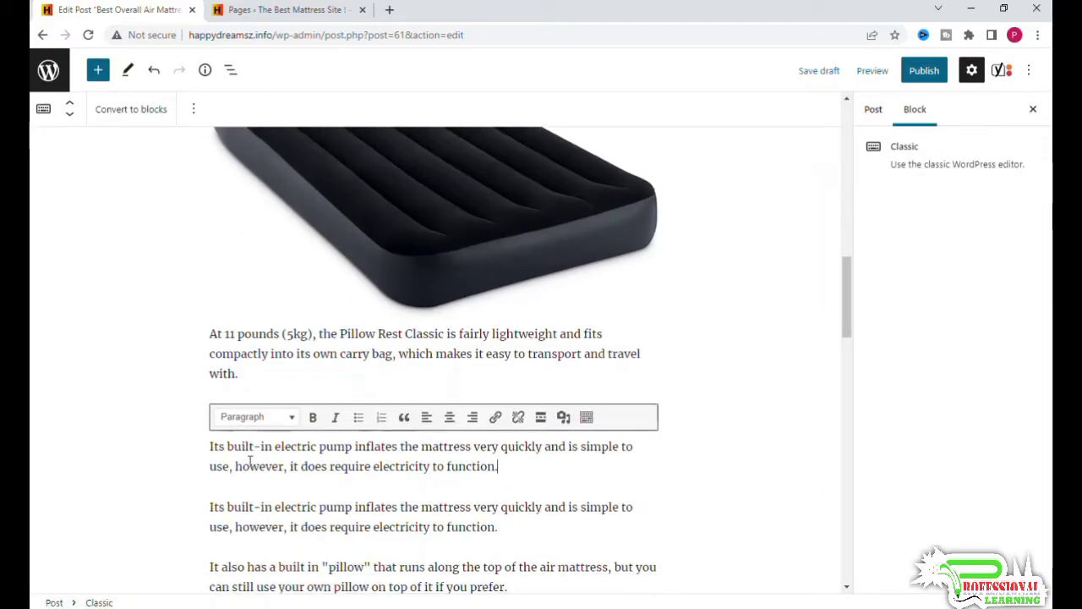
Select the Classic block's pump text and look through the block's additional options
click(543, 448)
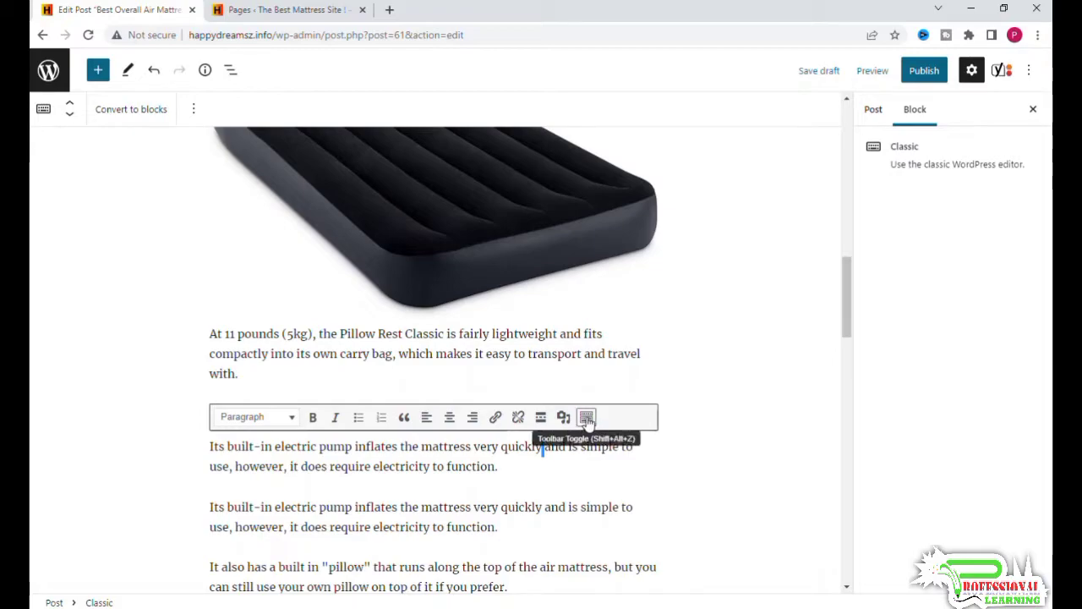
drag(498, 466, 202, 441)
click(197, 112)
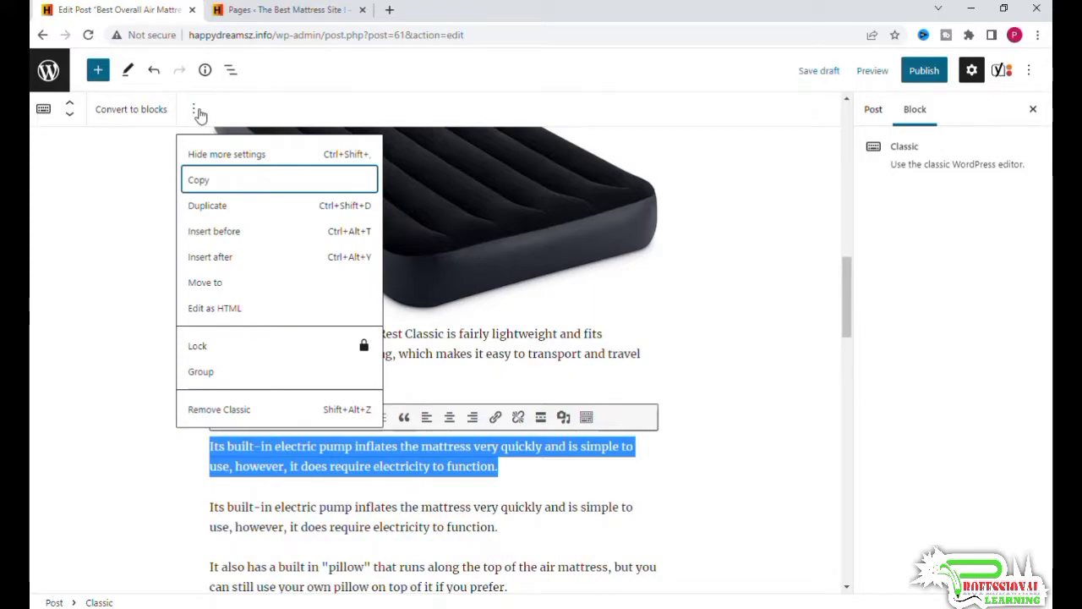
click(198, 112)
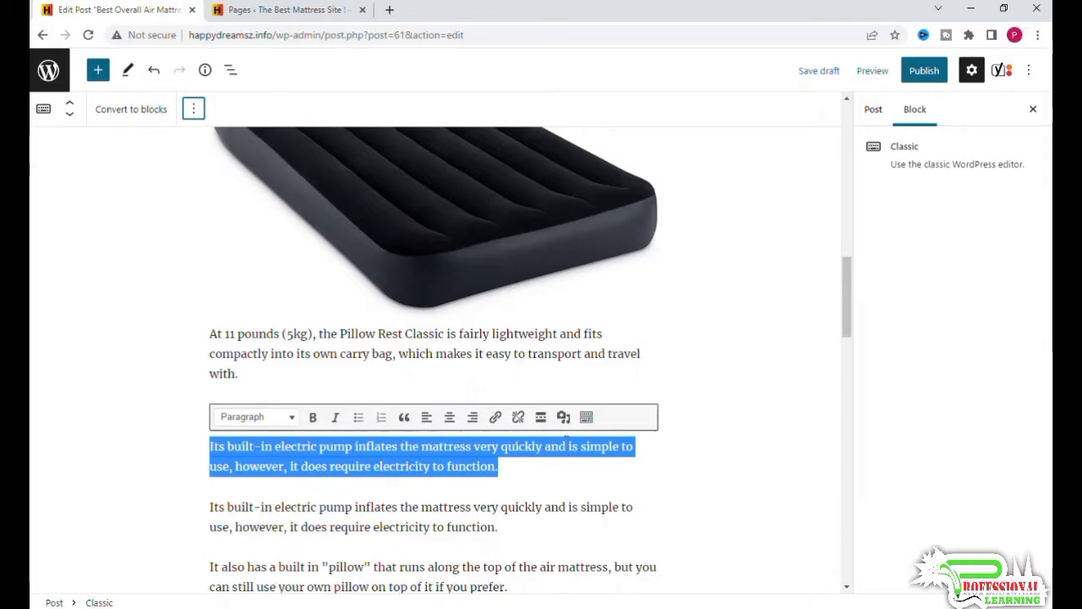
click(560, 467)
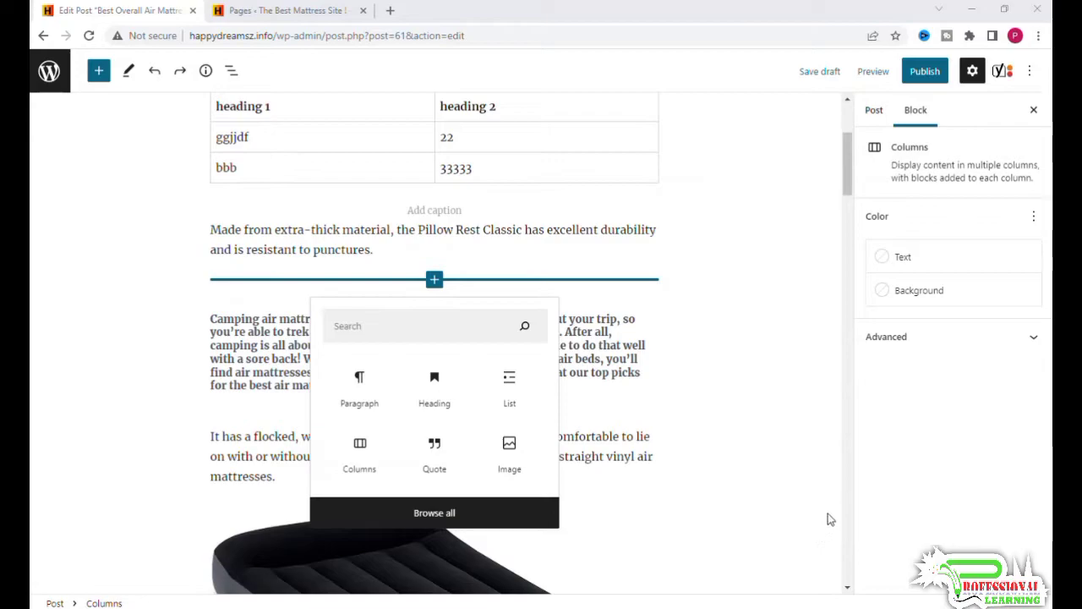
Insert a 33/33/33 Columns block after the puncture-resistance paragraph and place the Untitled.jpg logo from the media library in its first column
click(362, 455)
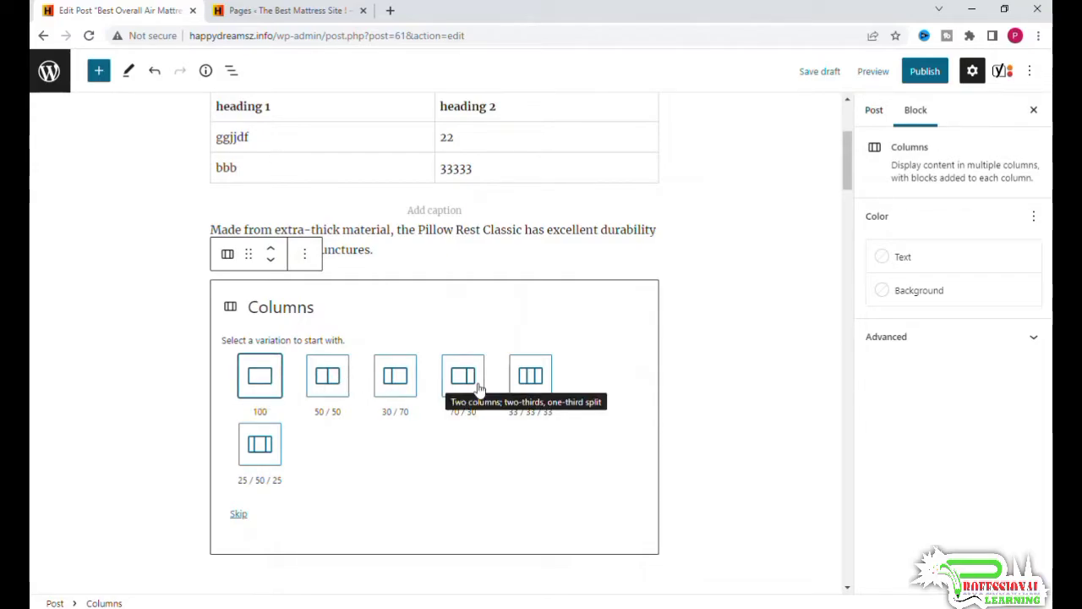
click(534, 373)
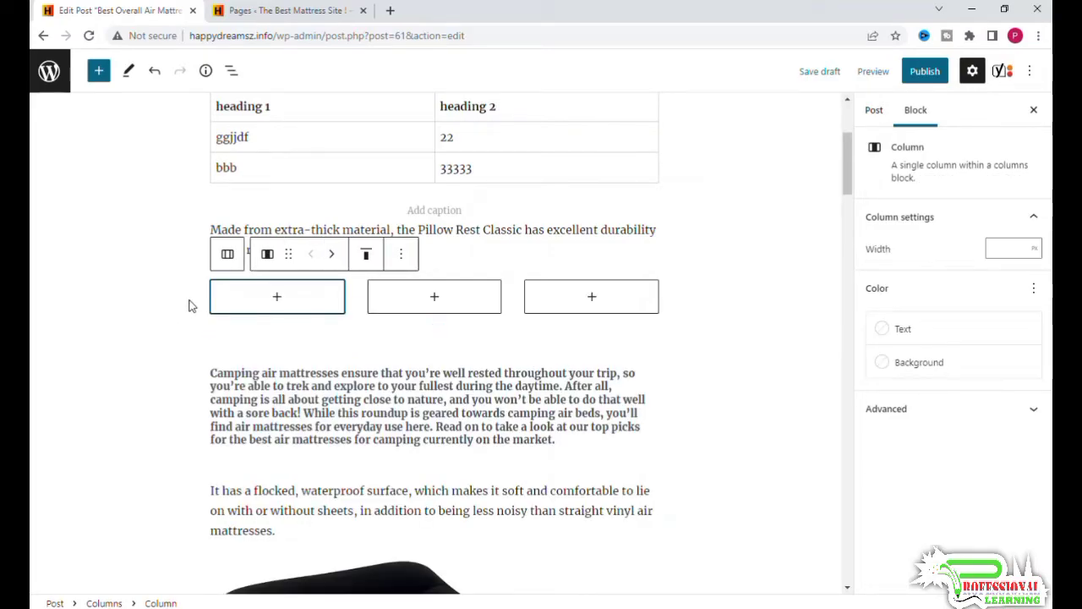
click(278, 298)
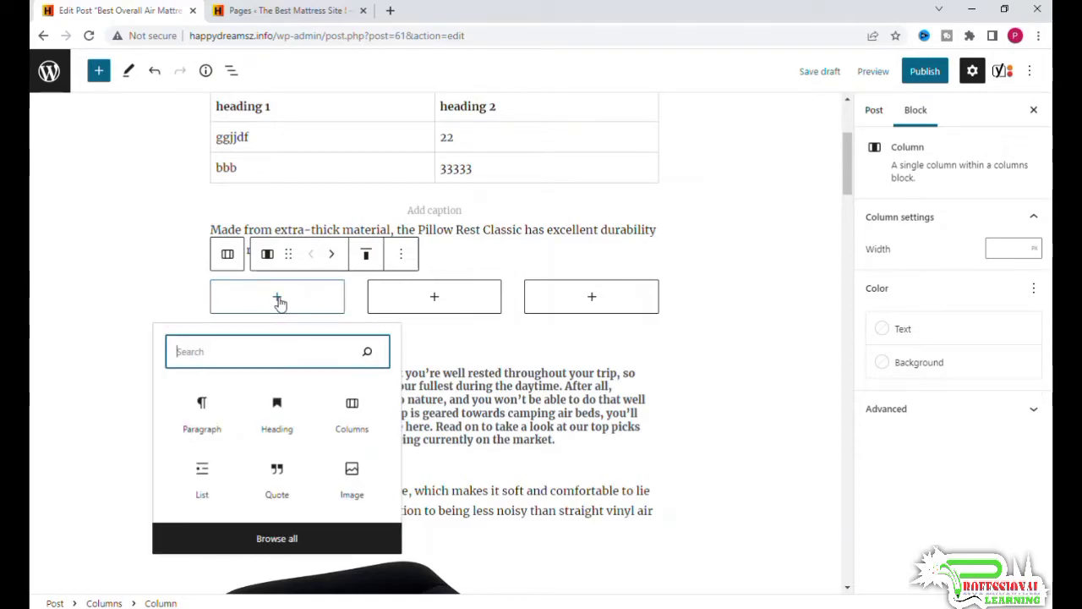
click(350, 480)
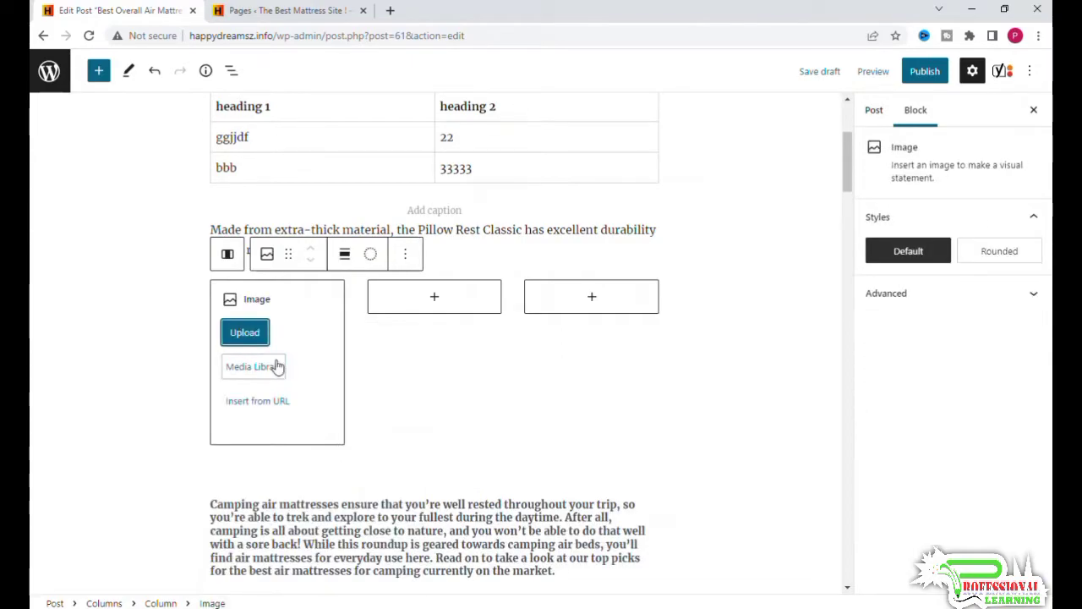
click(253, 333)
click(254, 364)
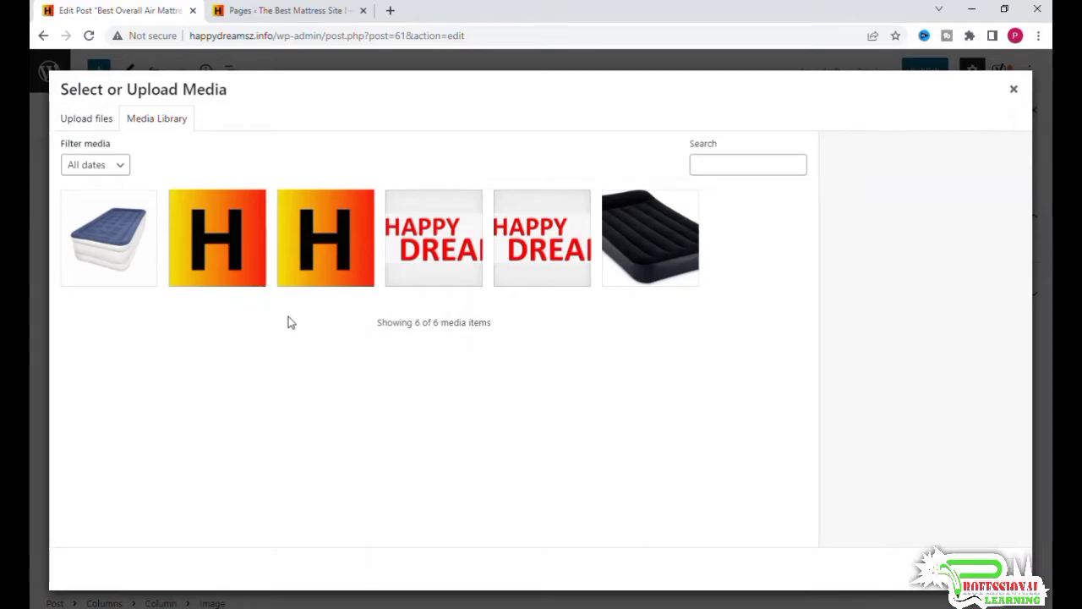
click(327, 278)
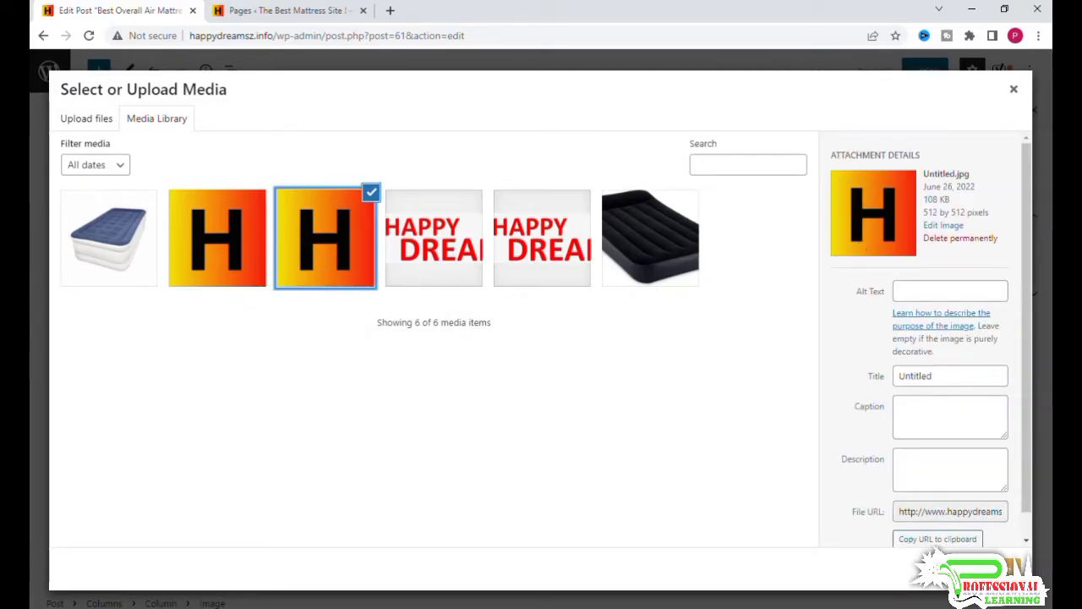
click(1010, 564)
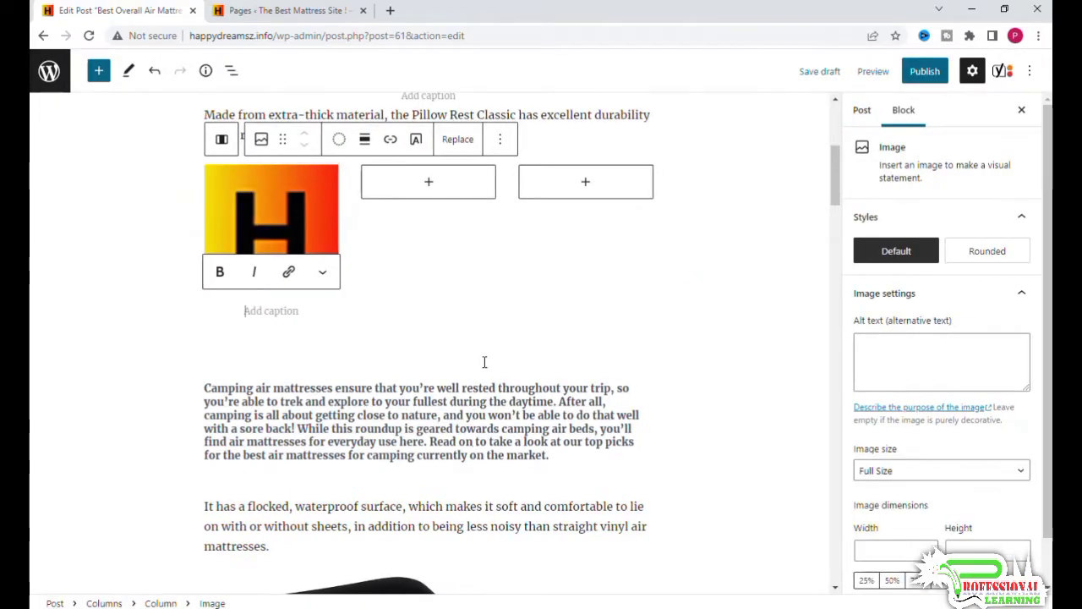
Look through the block choices for the second column and the extra text formatting options for the logo's caption
click(423, 177)
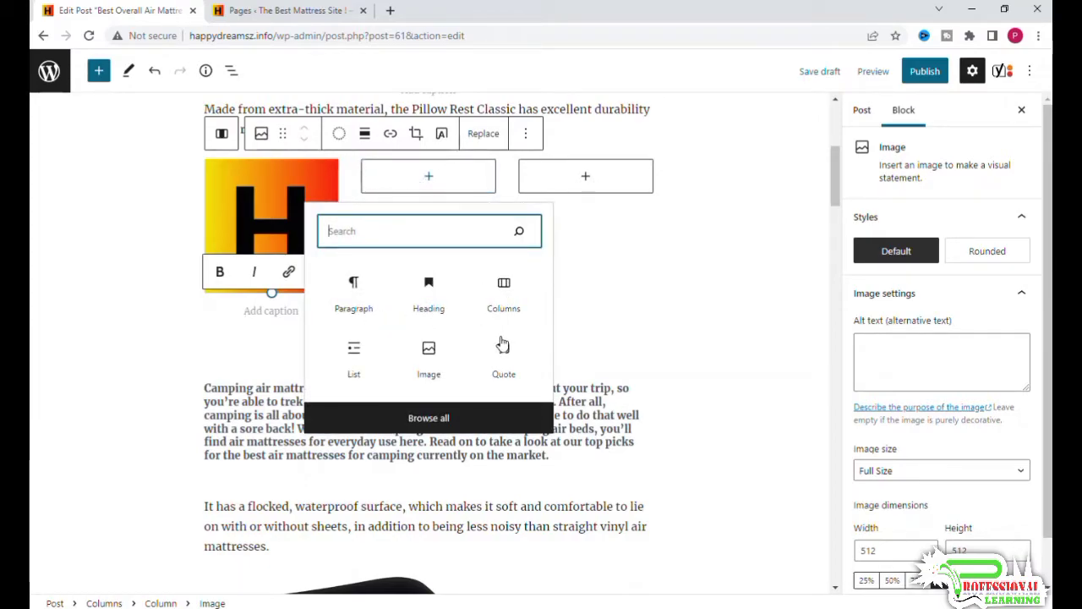
click(258, 222)
click(322, 313)
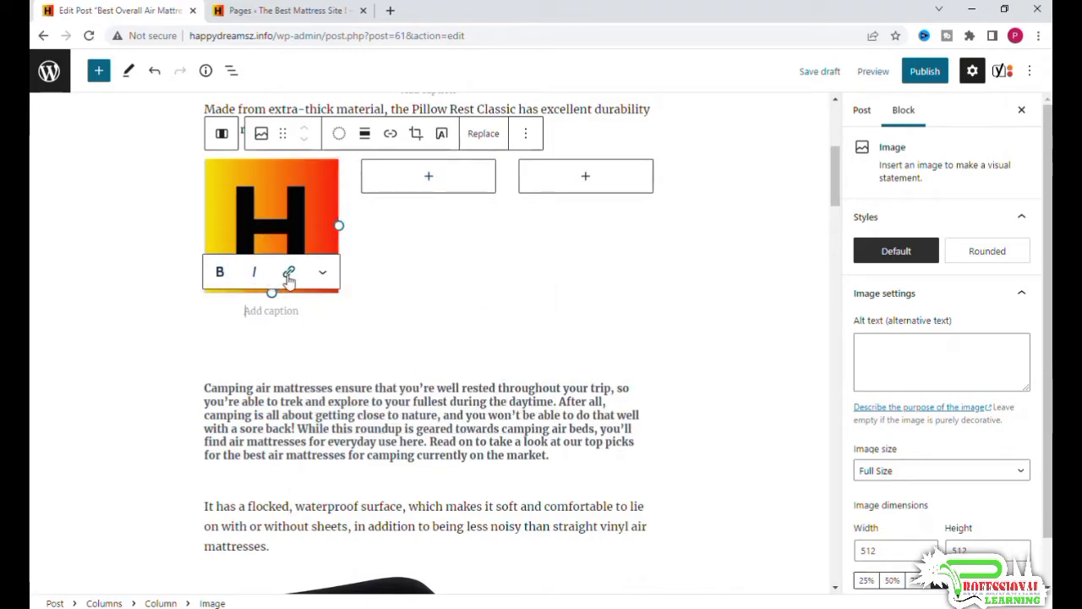
click(322, 272)
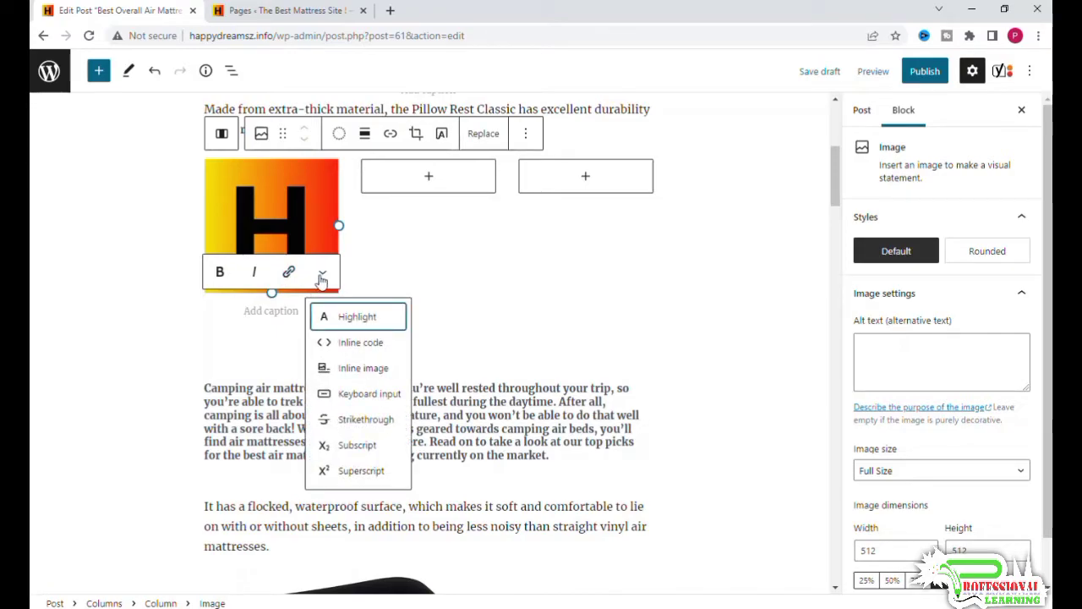
click(322, 274)
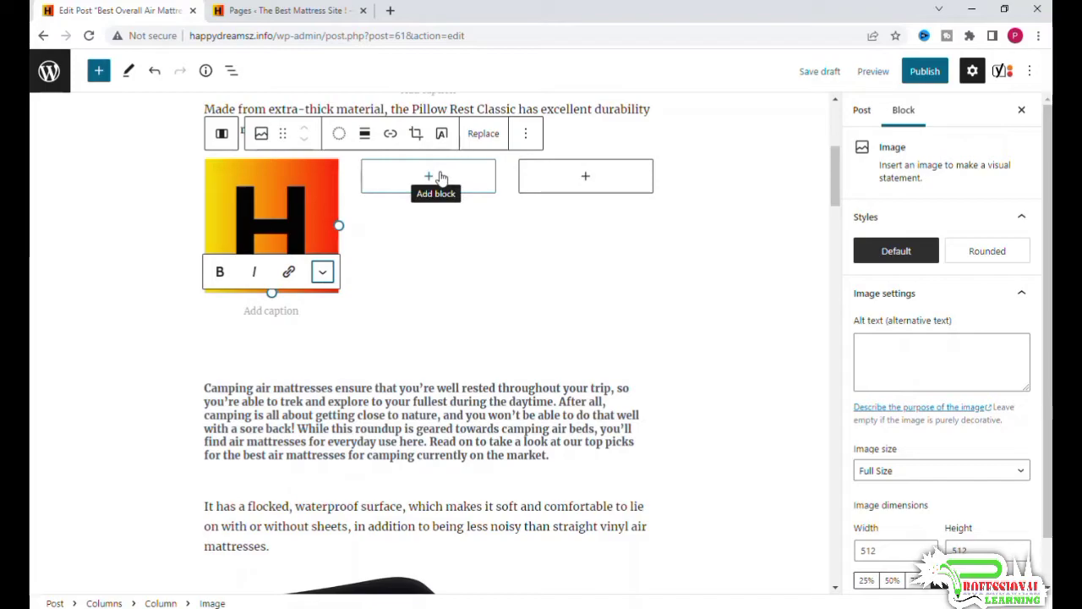
click(260, 332)
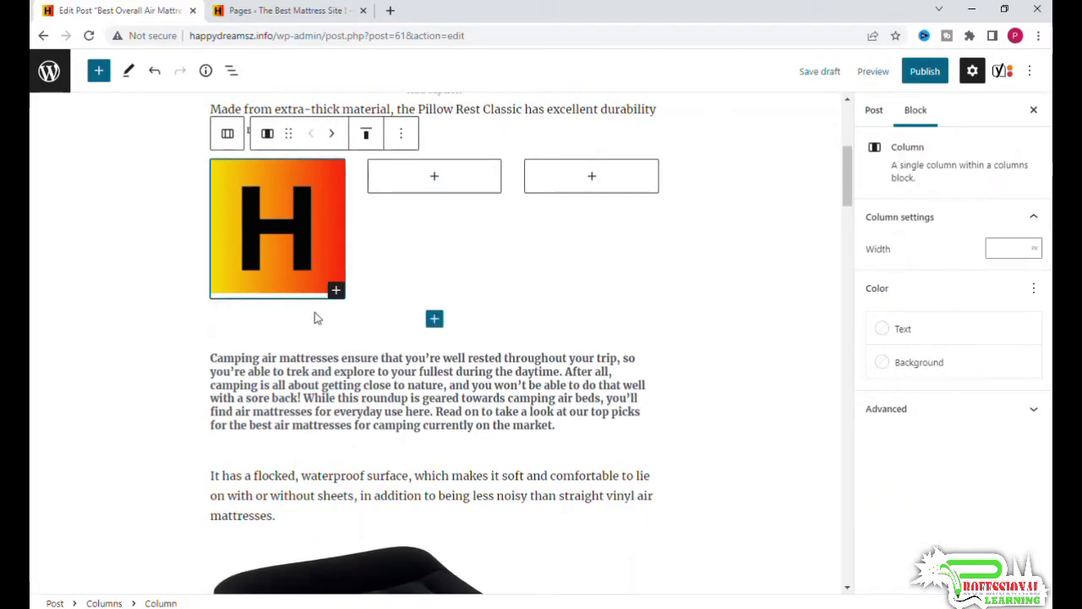
Add the black mattress image 61GPEXf01JL._AC_SL1500_.jpg from the media library below the logo in the first column
click(336, 290)
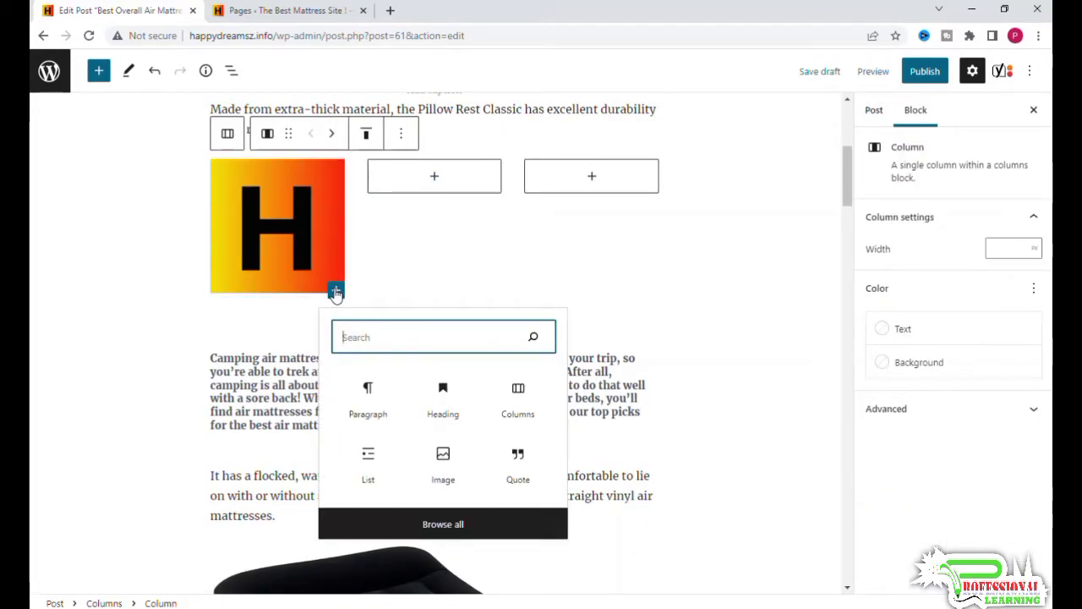
click(452, 461)
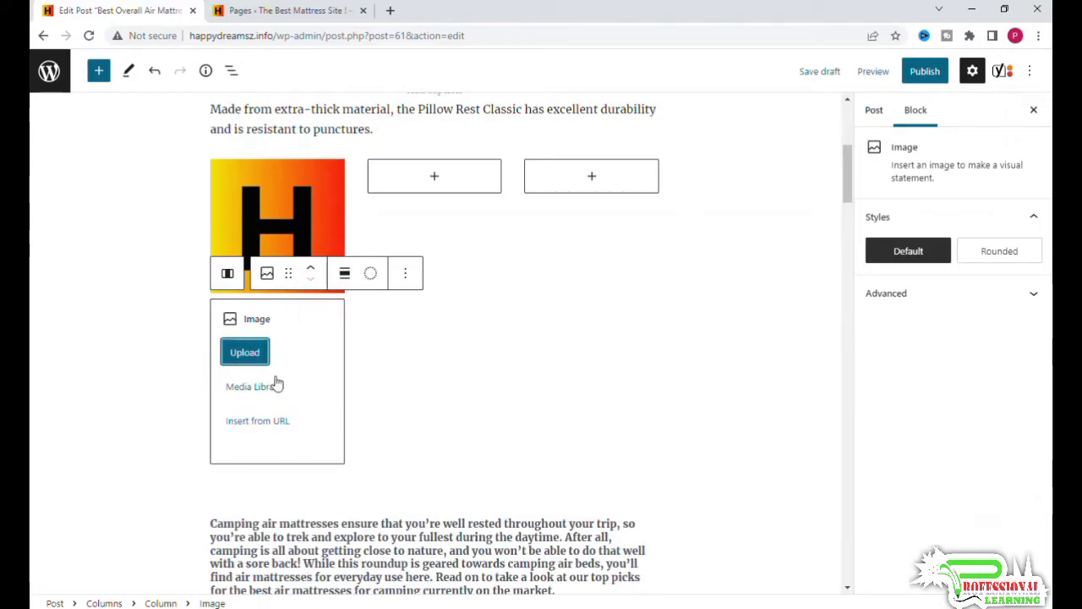
click(253, 387)
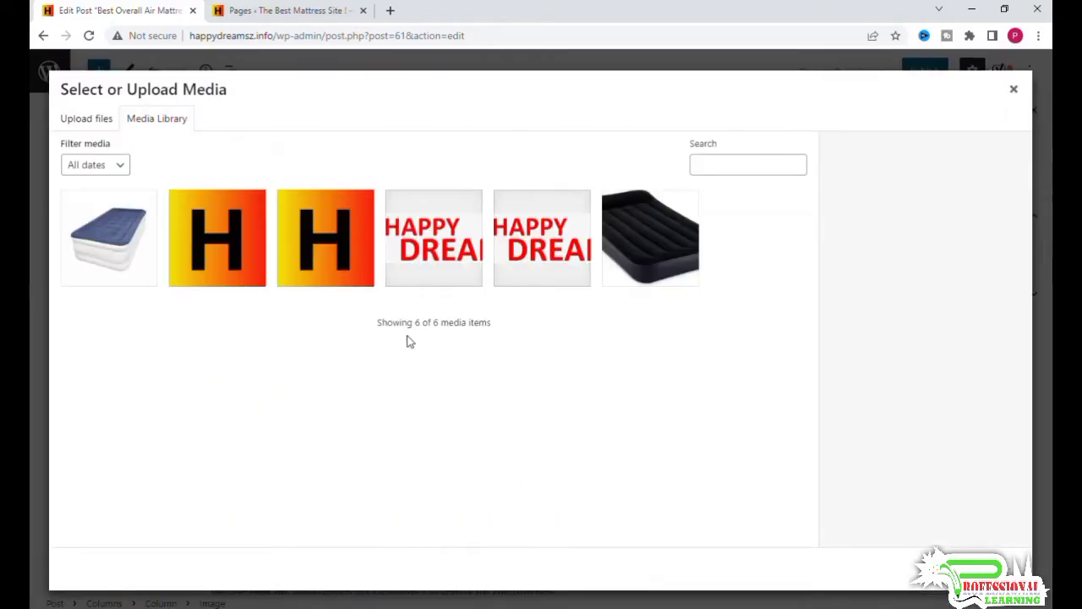
click(633, 273)
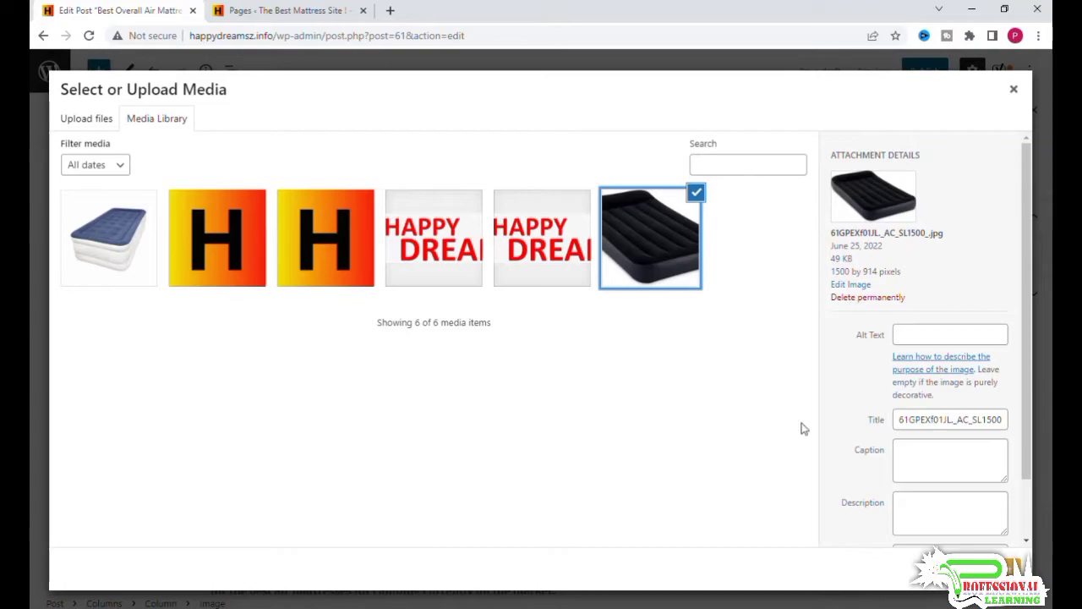
click(1011, 567)
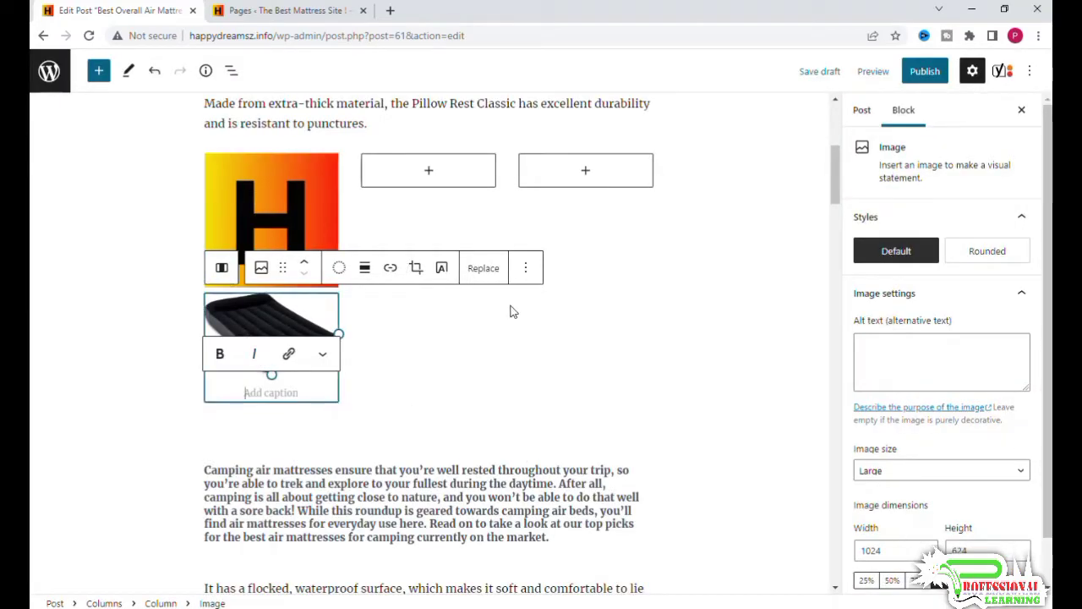
click(468, 338)
click(273, 224)
click(283, 336)
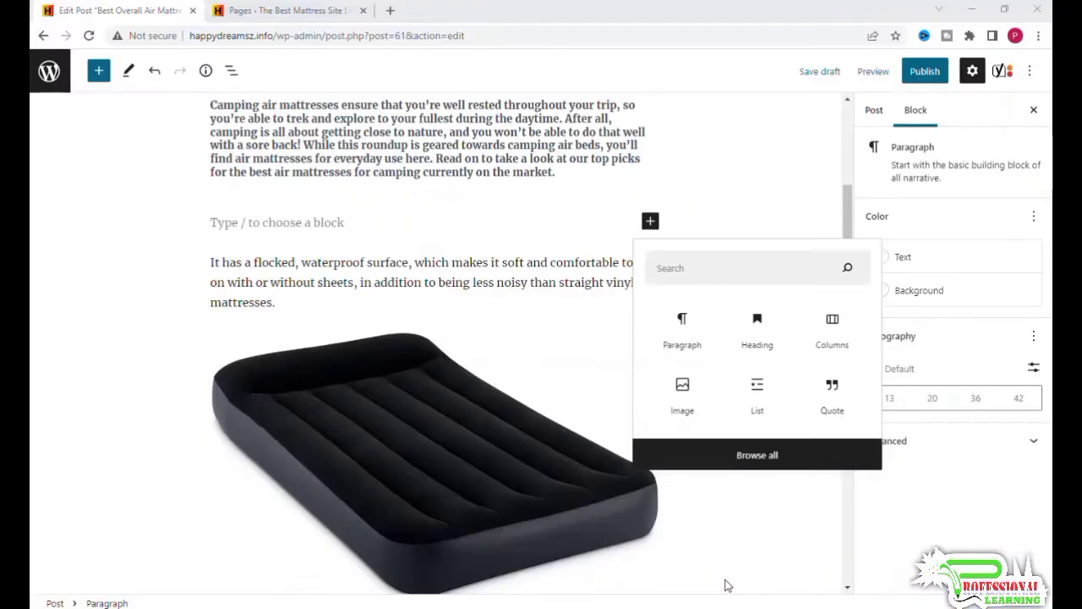
Insert an Image block after the bold camping paragraph with OMR-Review-AirBed-1-SoundAsleep.jpg from the media library
click(686, 397)
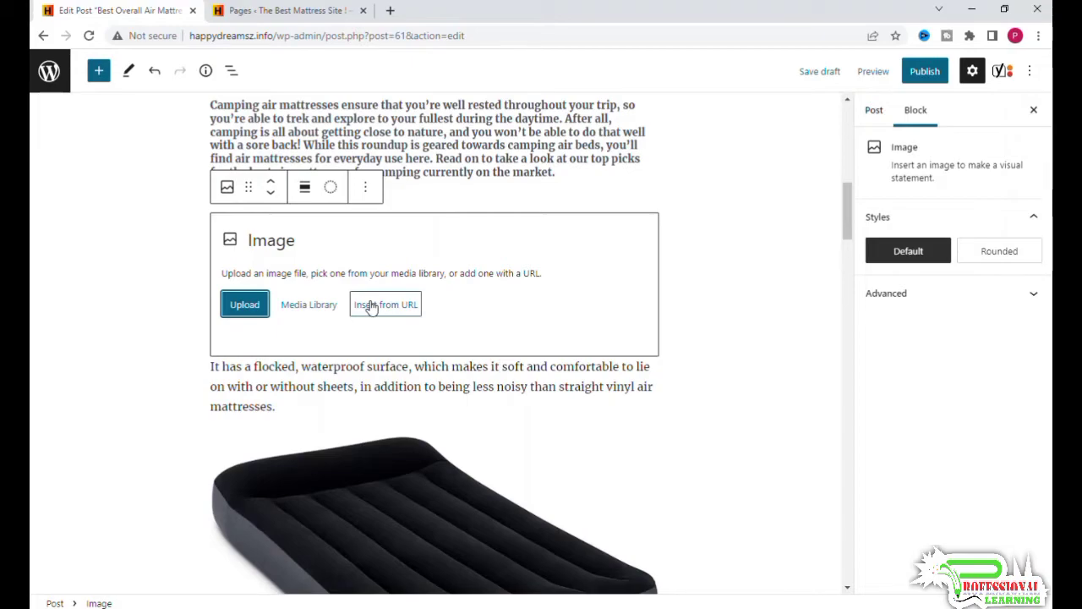
click(328, 305)
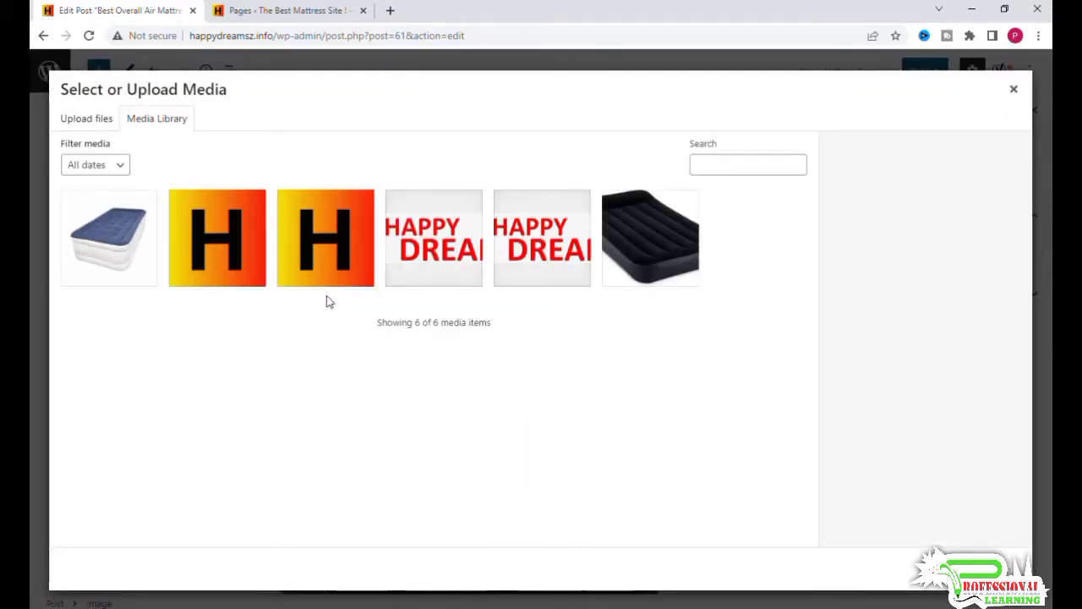
click(107, 238)
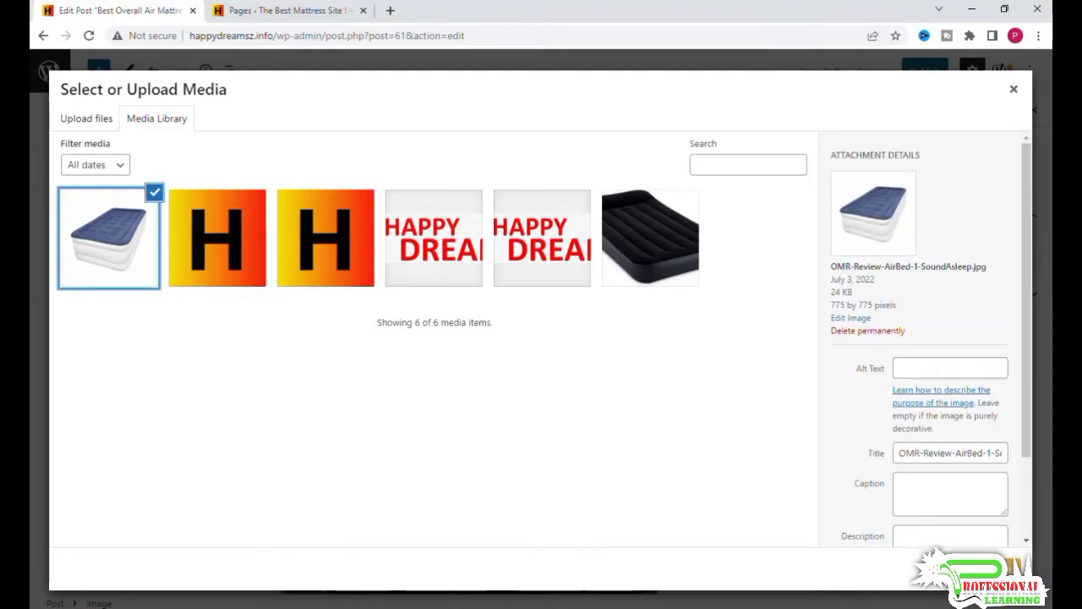
click(985, 568)
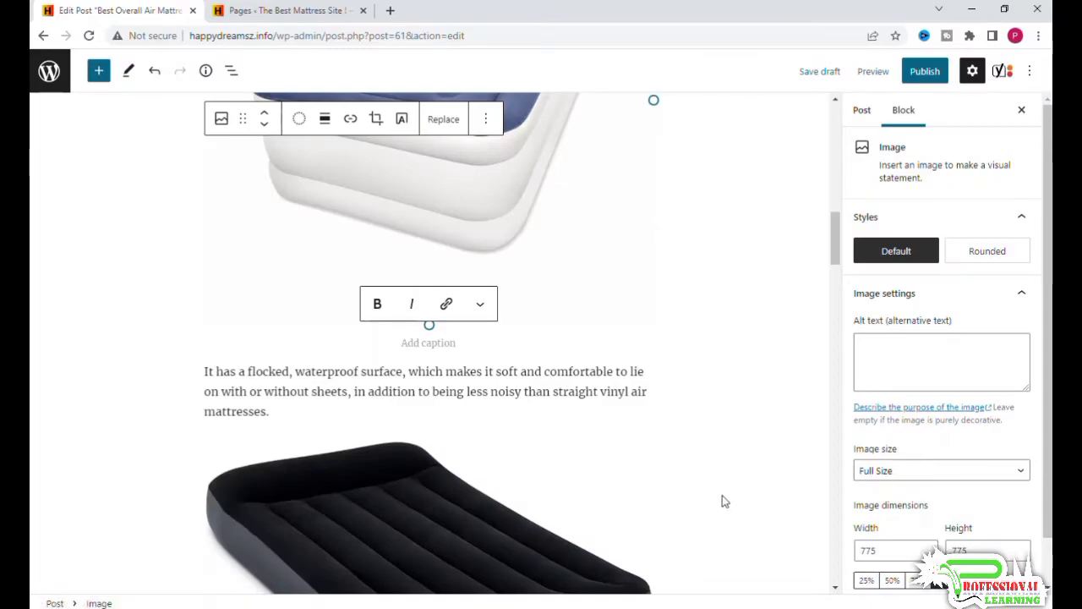
Try several sizes for the blue air bed image and leave it about 459 pixels wide
scroll(575, 360, up, 3)
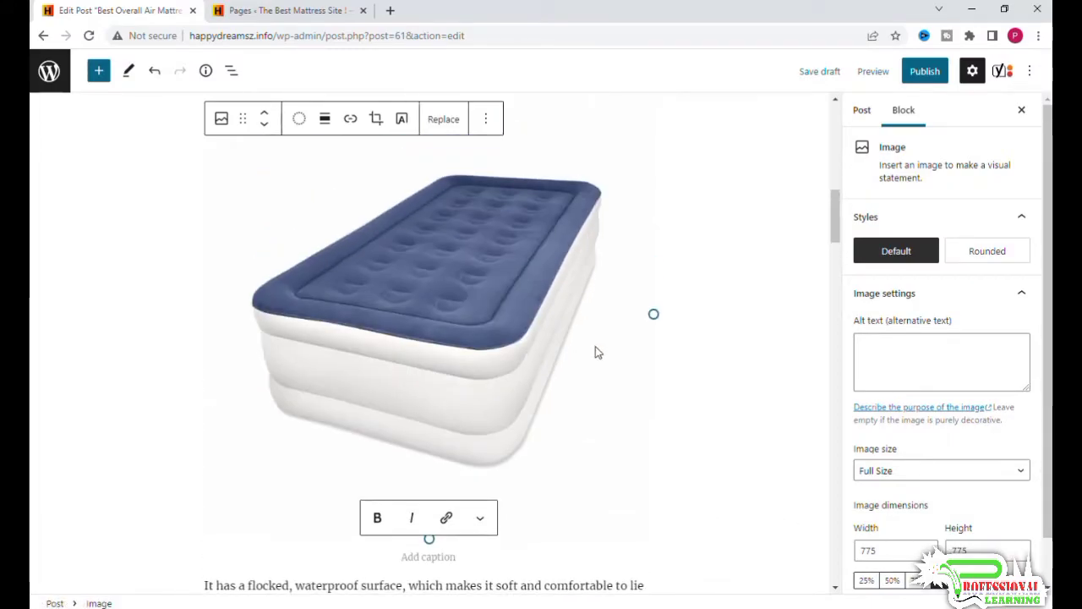
drag(654, 315, 495, 258)
scroll(558, 388, up, 3)
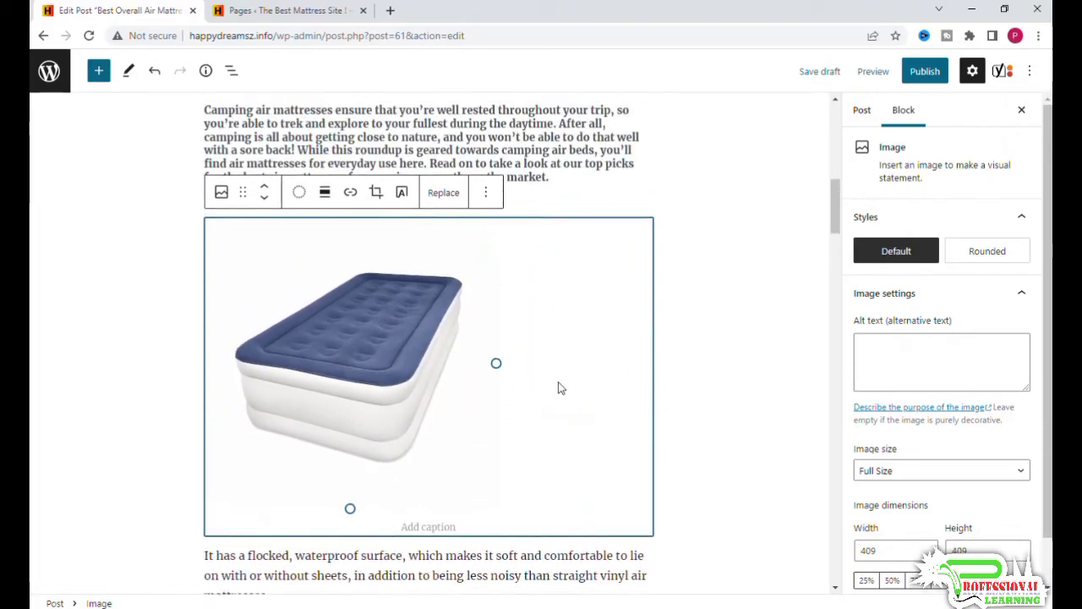
drag(349, 523, 345, 411)
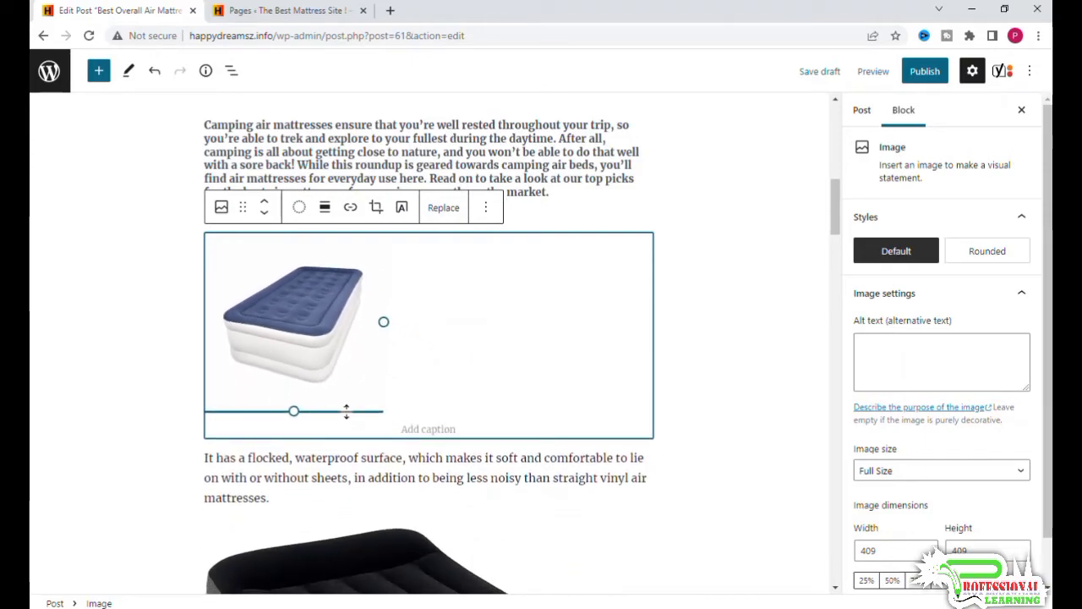
drag(346, 410, 350, 559)
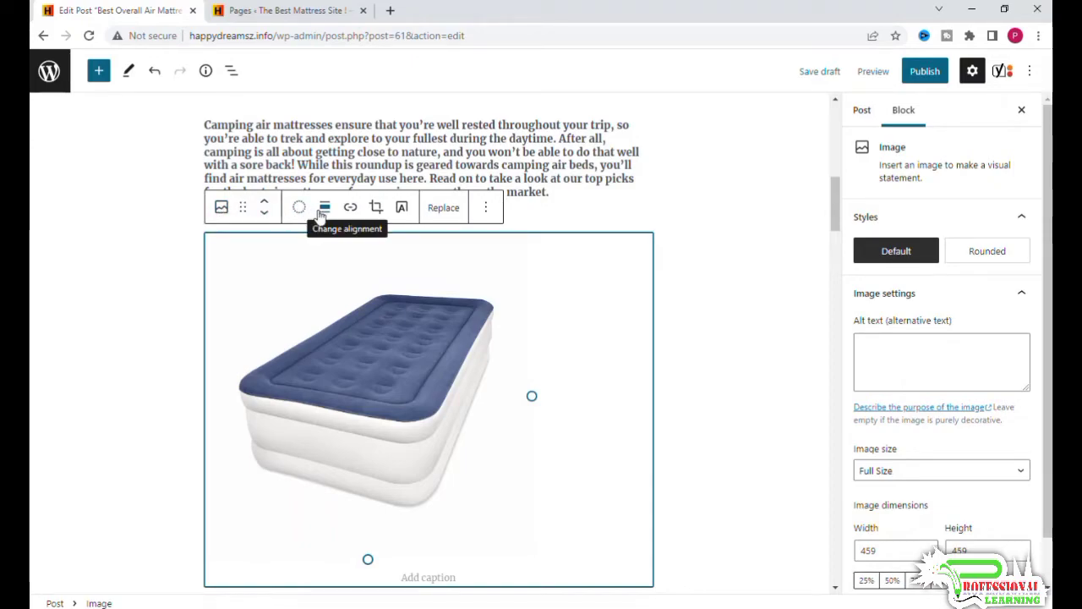
Try to crop the blue air bed image by zooming it in and out within the crop frame and applying the edit
click(376, 207)
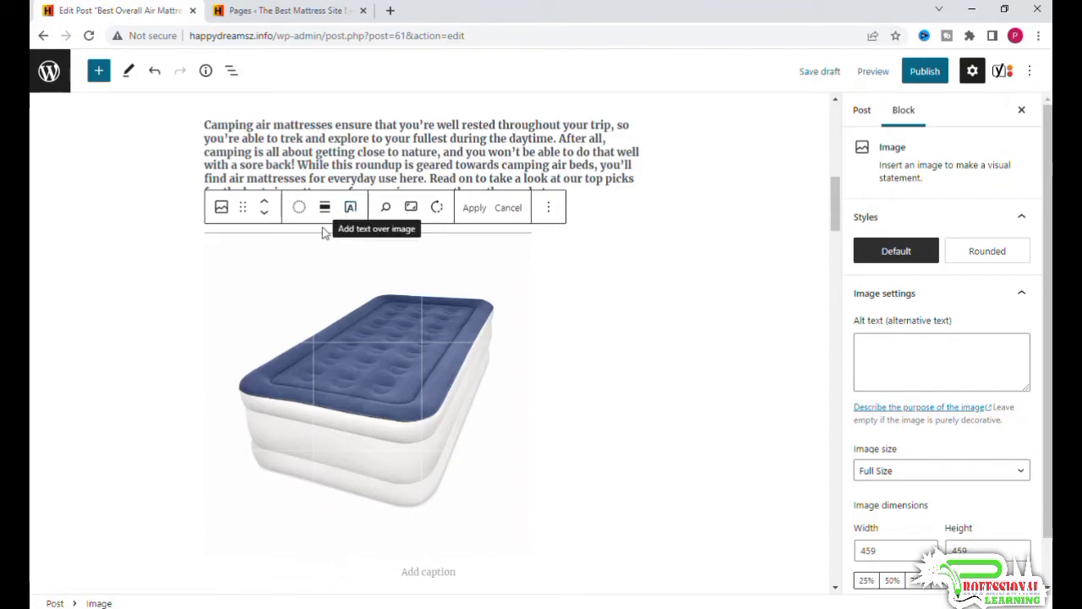
scroll(415, 444, up, 5)
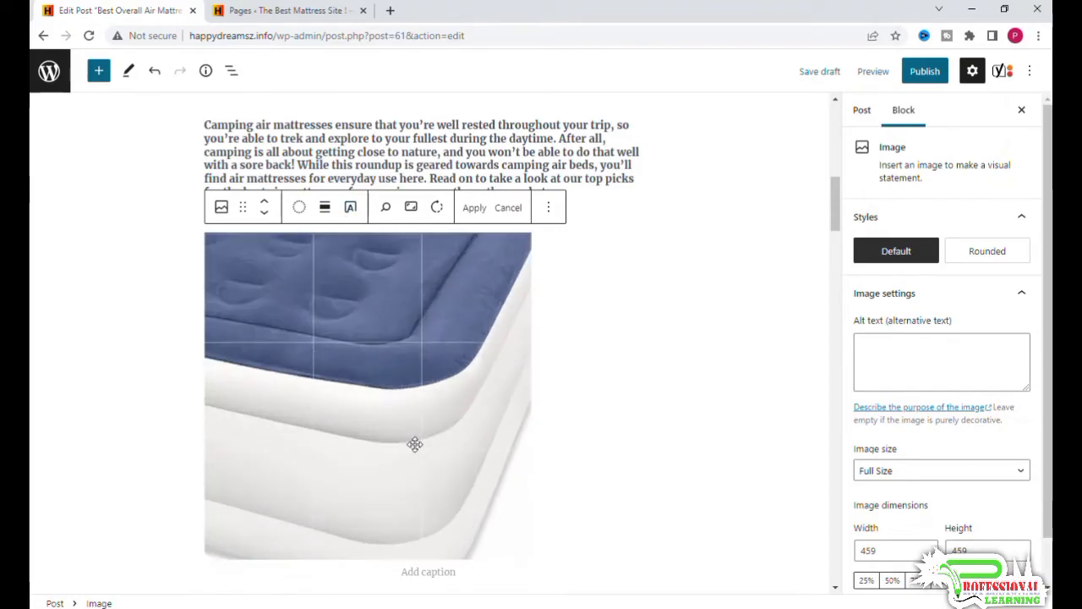
scroll(414, 443, down, 5)
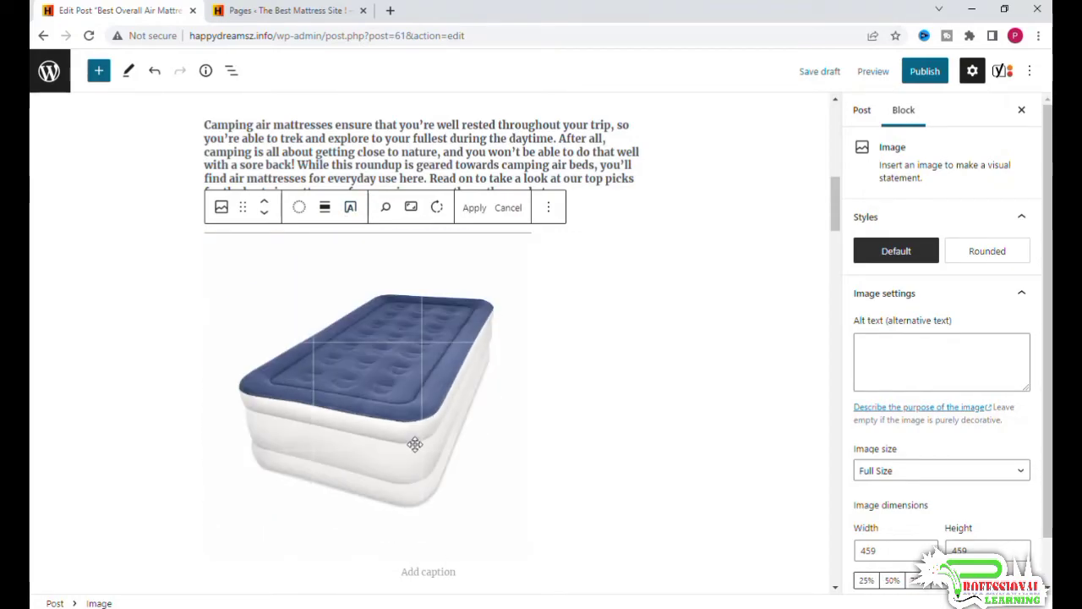
scroll(414, 444, up, 3)
scroll(414, 443, down, 3)
click(475, 207)
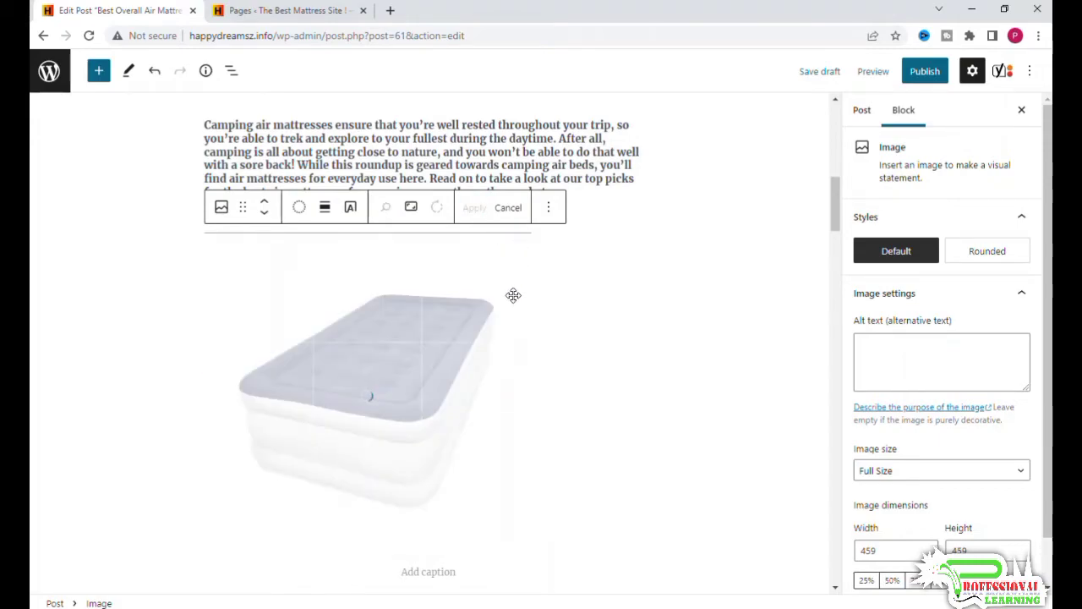
click(425, 322)
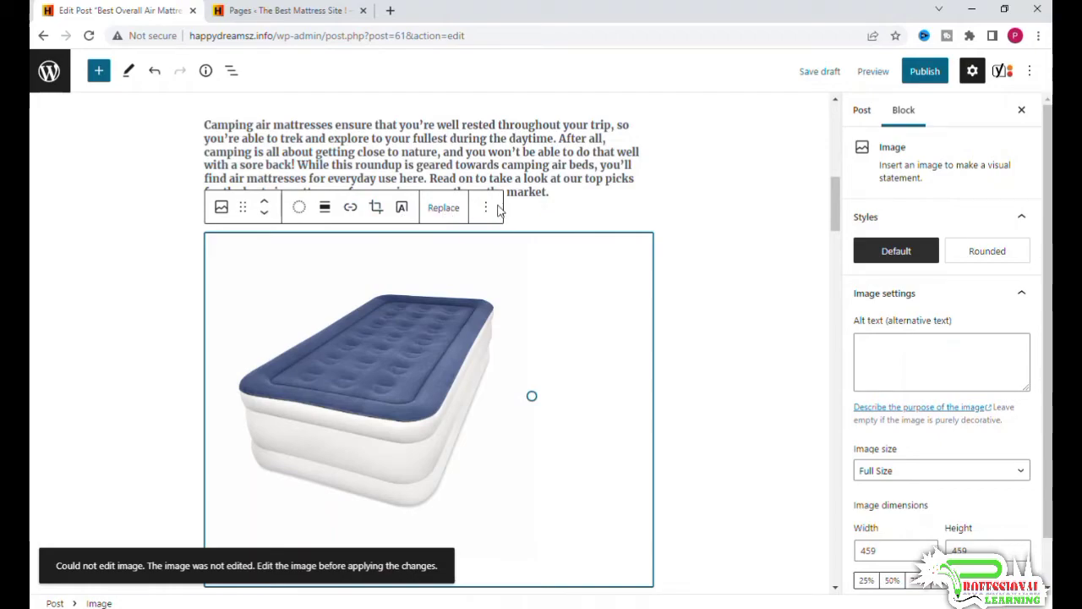
Examine the blue air bed image's caption field, block options, and width and height settings
scroll(473, 464, down, 3)
click(480, 363)
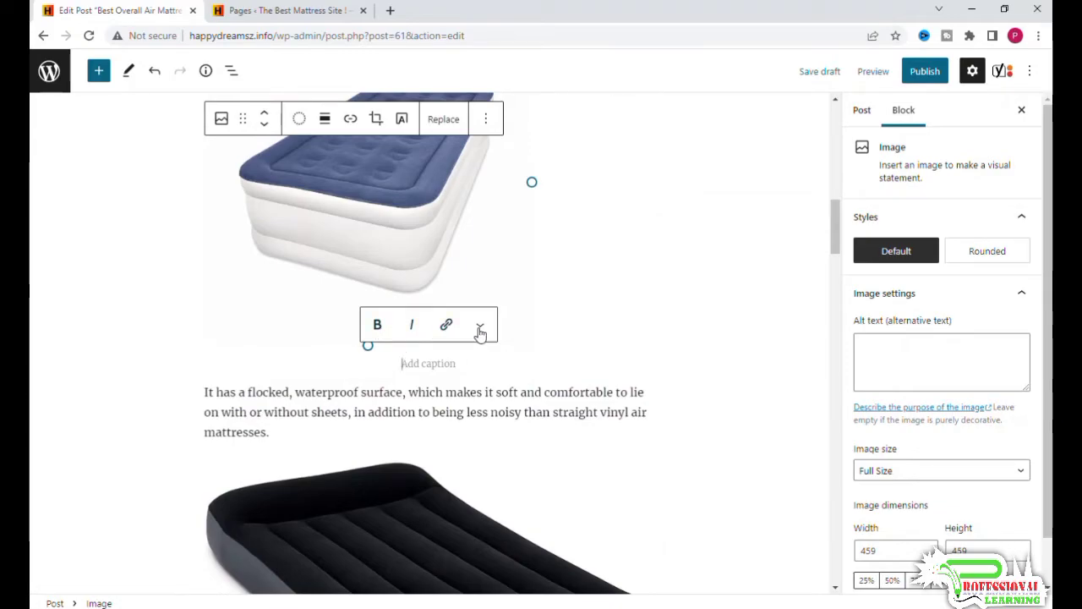
scroll(595, 369, up, 1)
scroll(594, 370, up, 2)
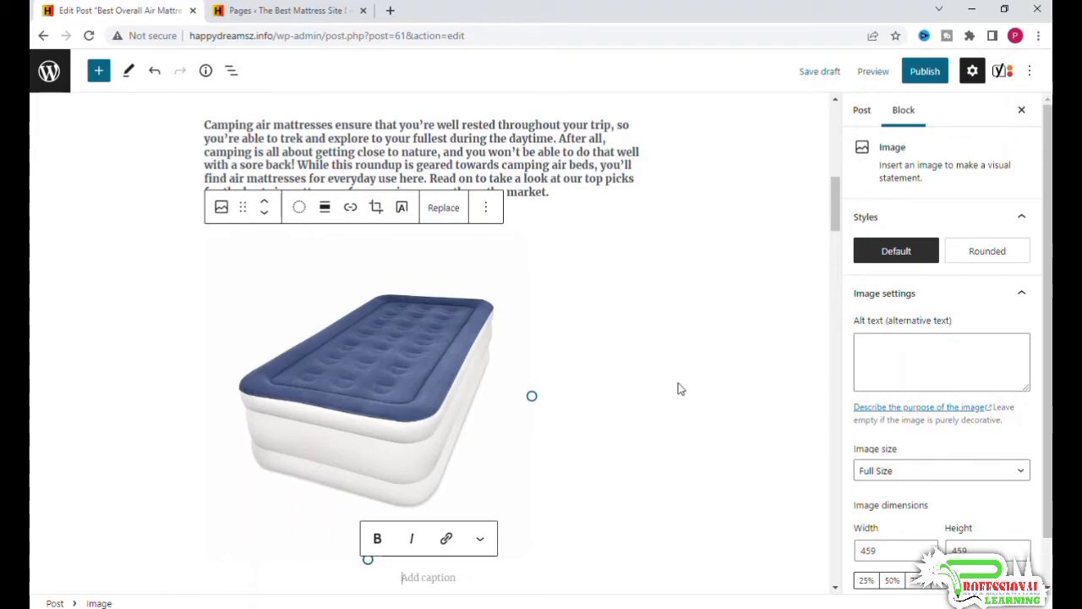
click(368, 302)
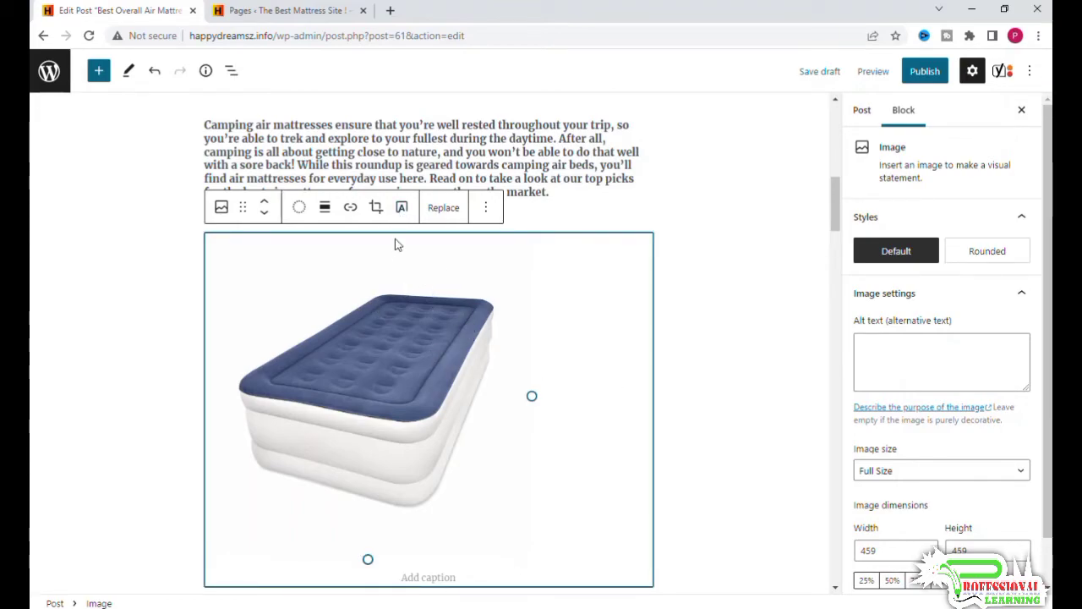
click(482, 210)
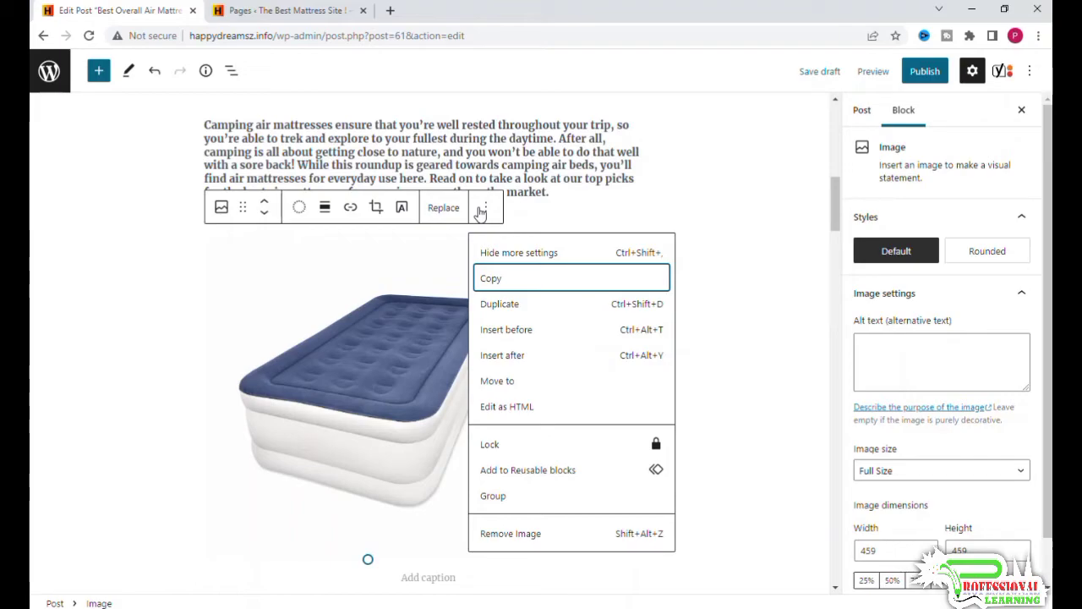
click(482, 210)
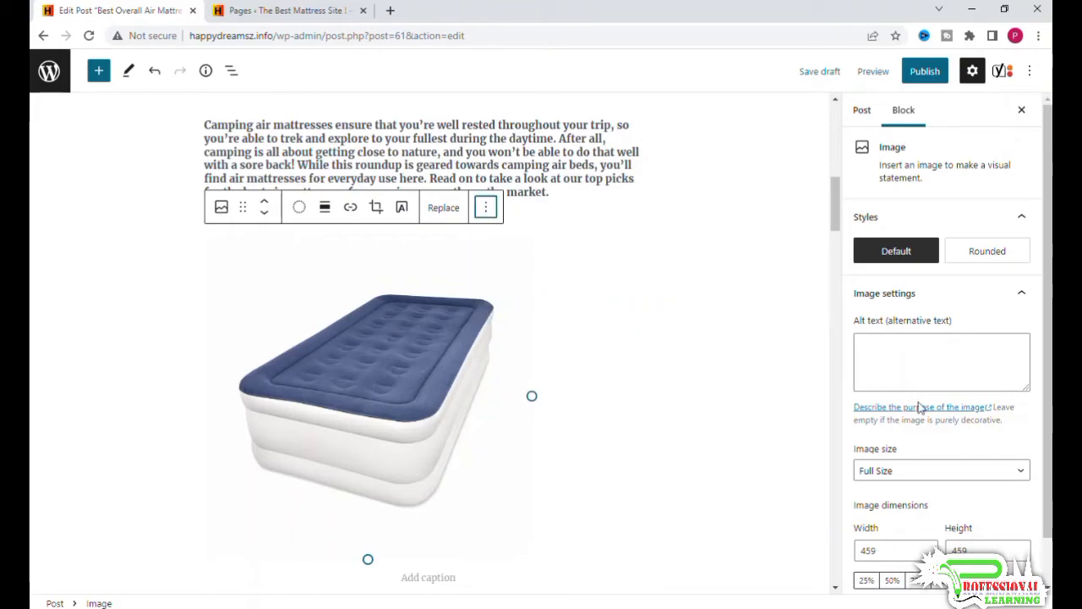
scroll(966, 389, down, 1)
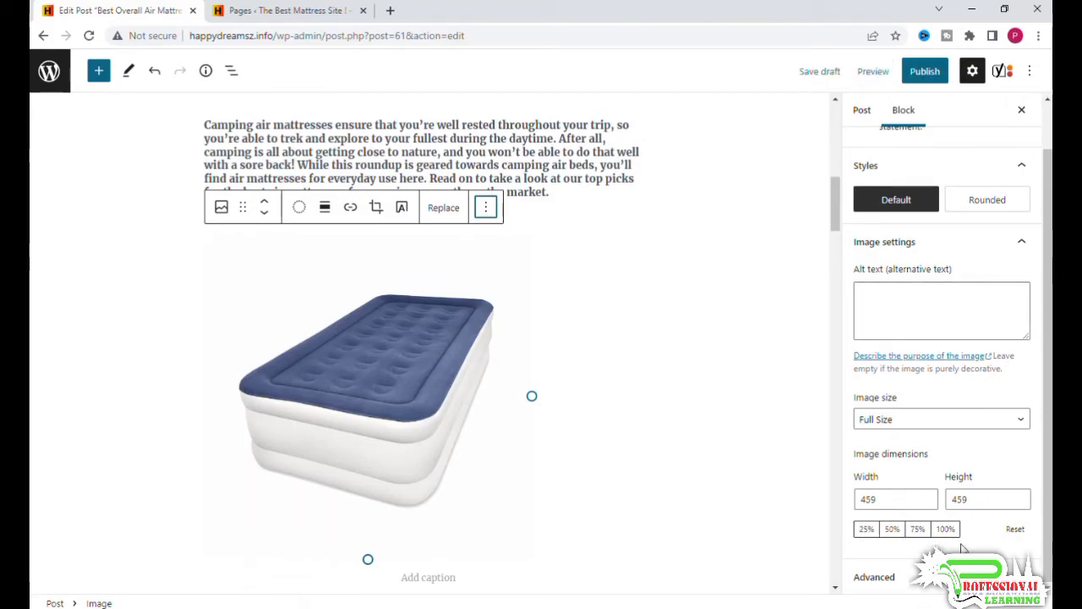
click(920, 499)
click(981, 501)
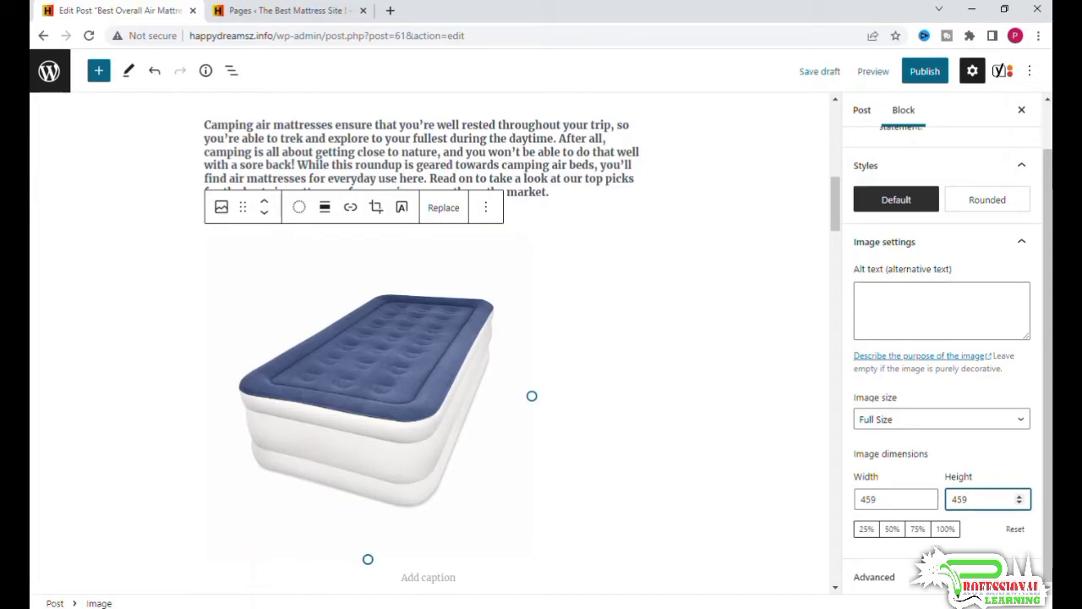
click(367, 558)
right_click(367, 558)
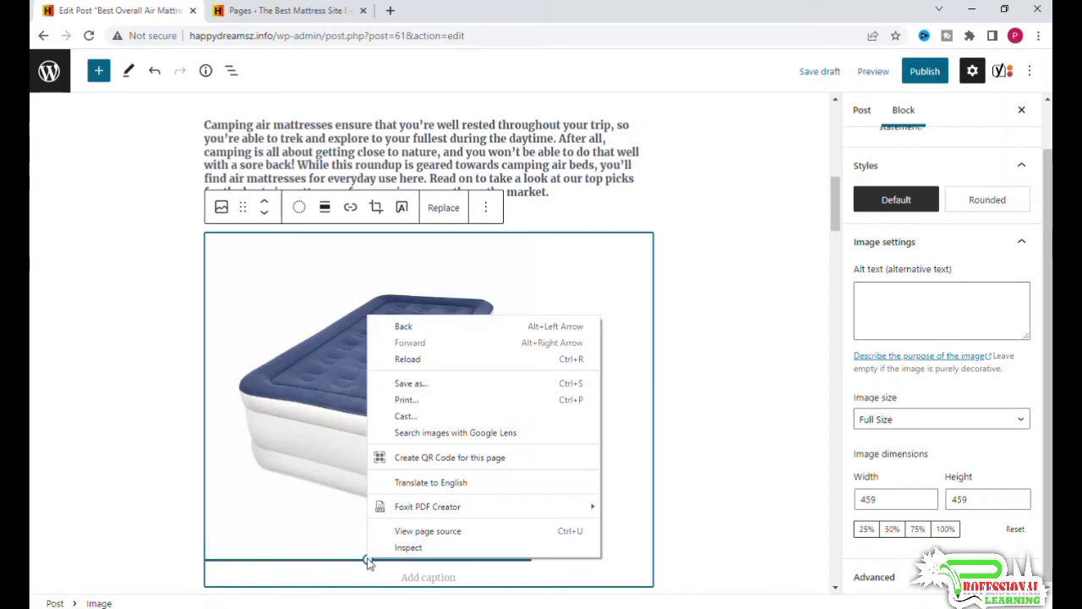
click(313, 458)
right_click(340, 417)
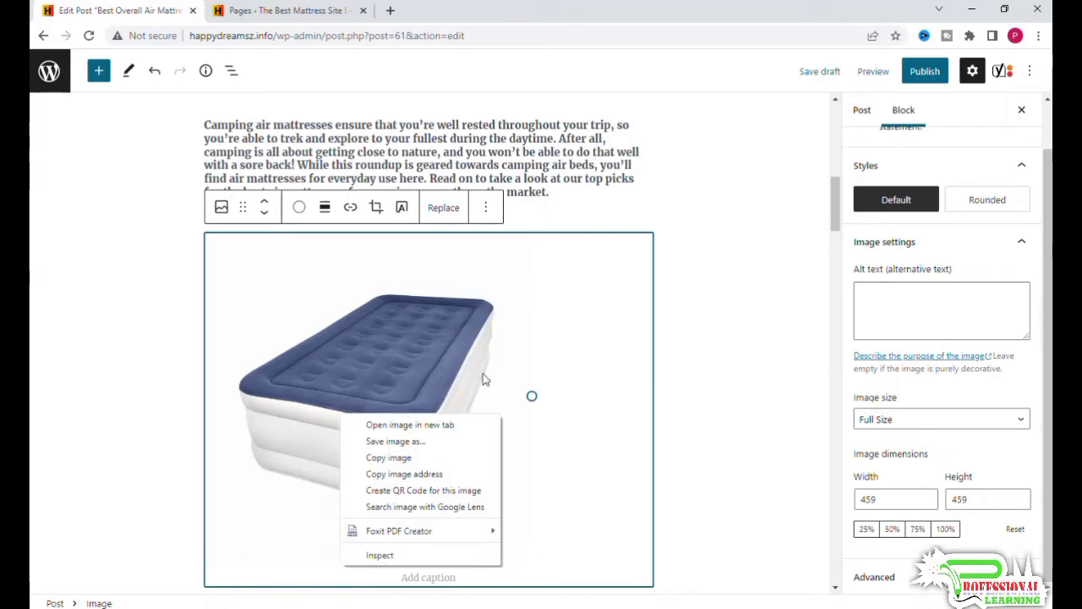
click(673, 369)
click(683, 367)
click(464, 316)
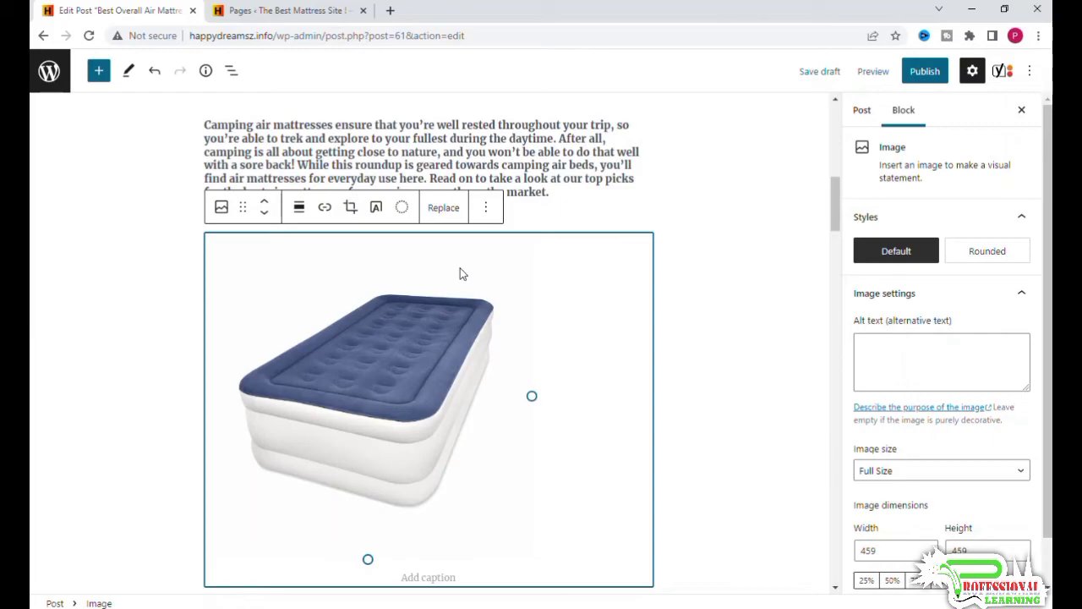
click(730, 581)
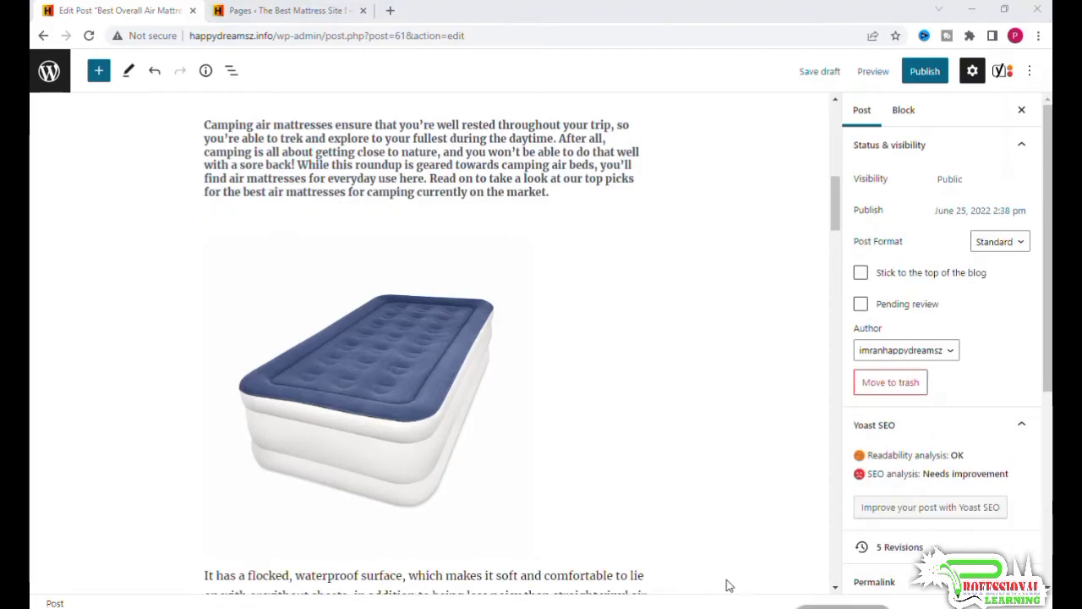
Link the blue air bed image to its media file and open the link to check it
click(369, 291)
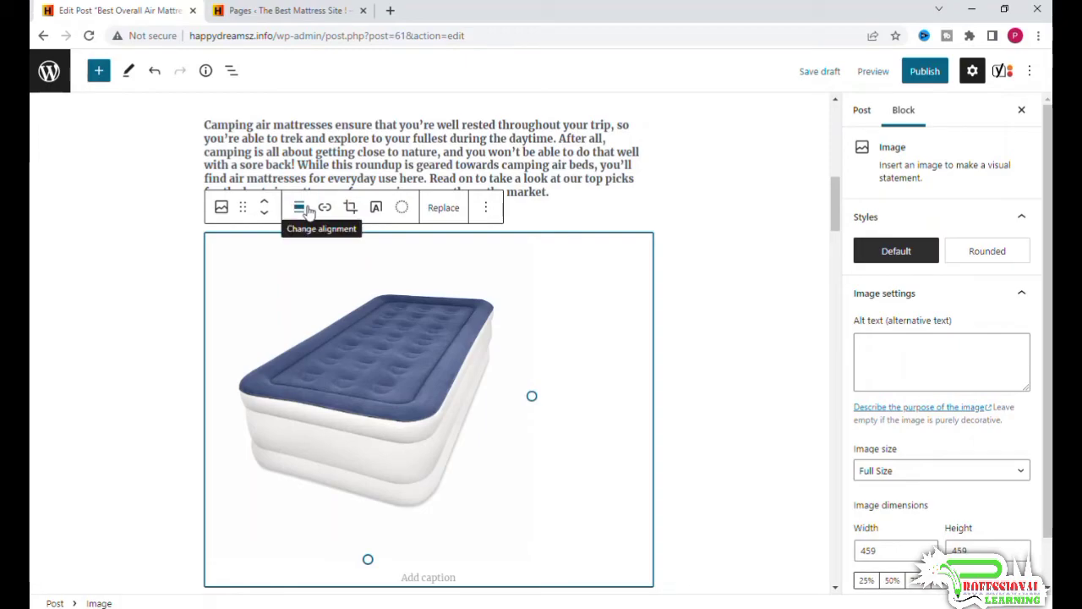
click(327, 213)
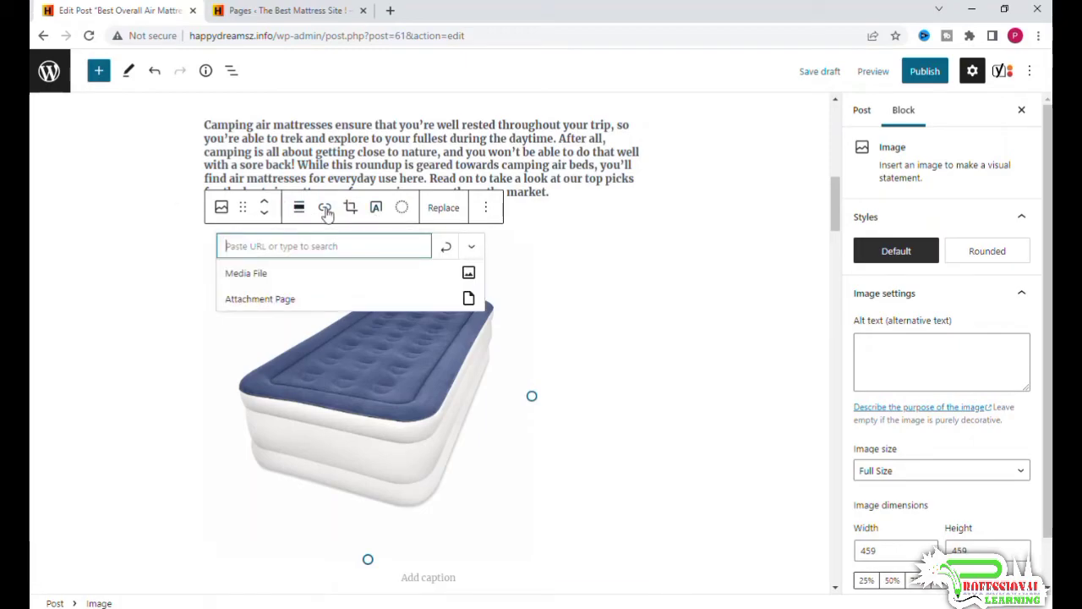
click(310, 279)
click(294, 246)
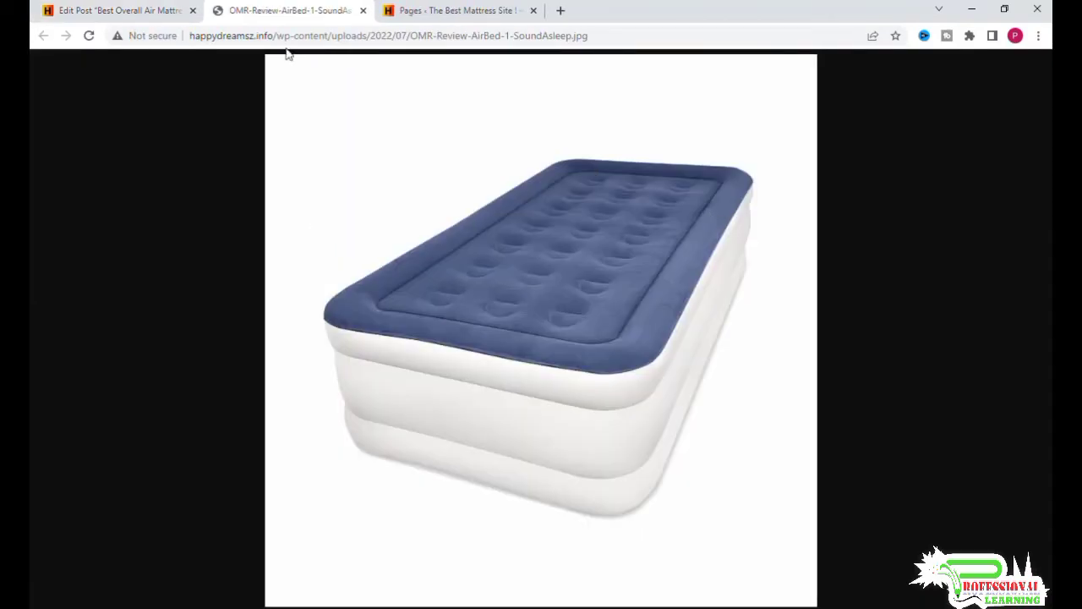
click(86, 12)
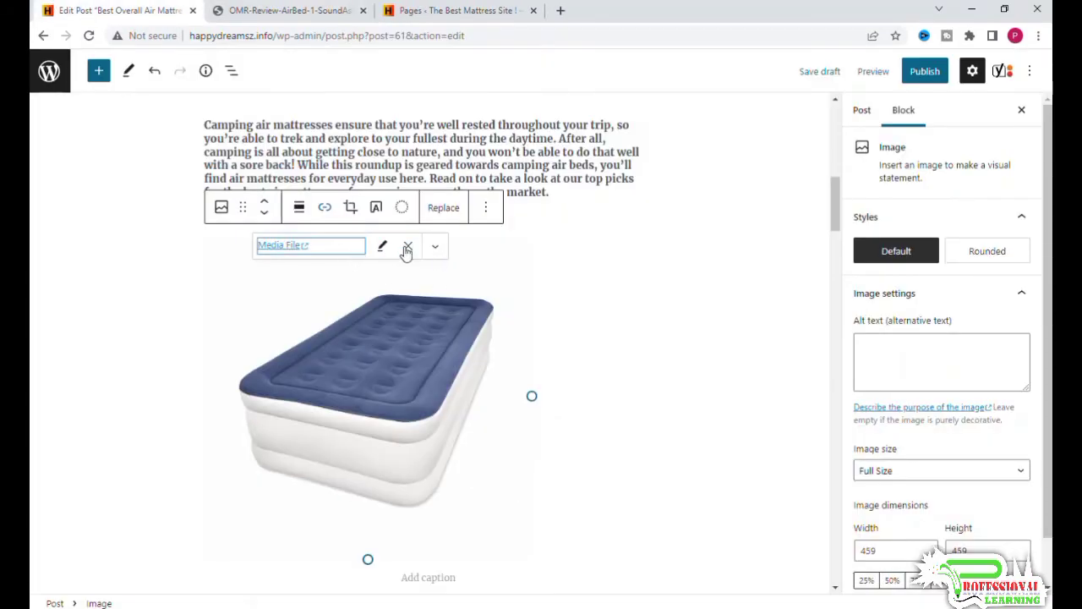
Replace the blue air bed image's media file link with an Attachment Page link and open it to check
click(406, 247)
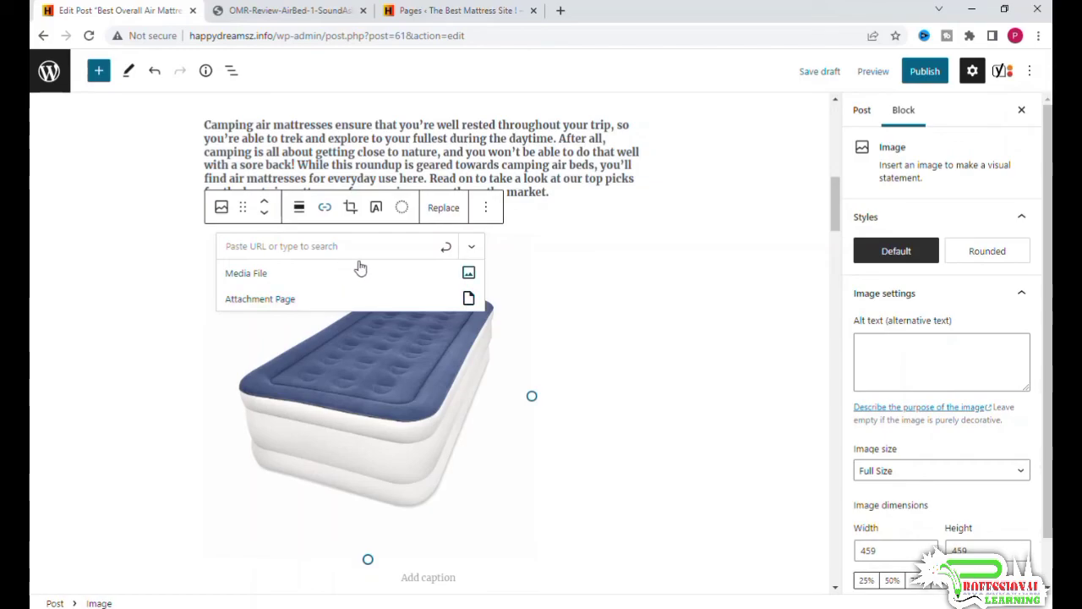
click(472, 247)
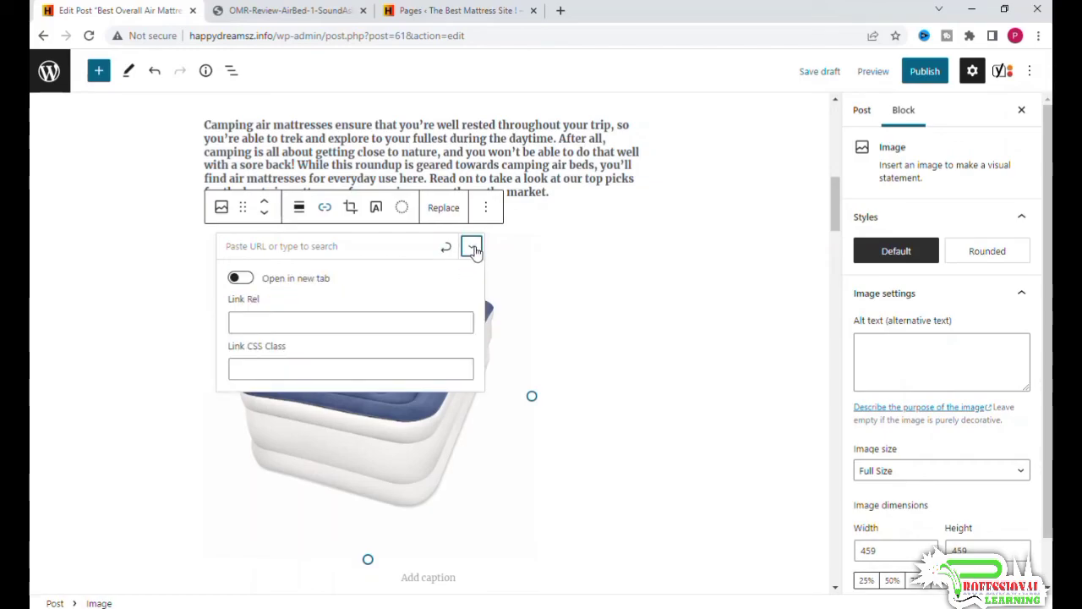
click(472, 246)
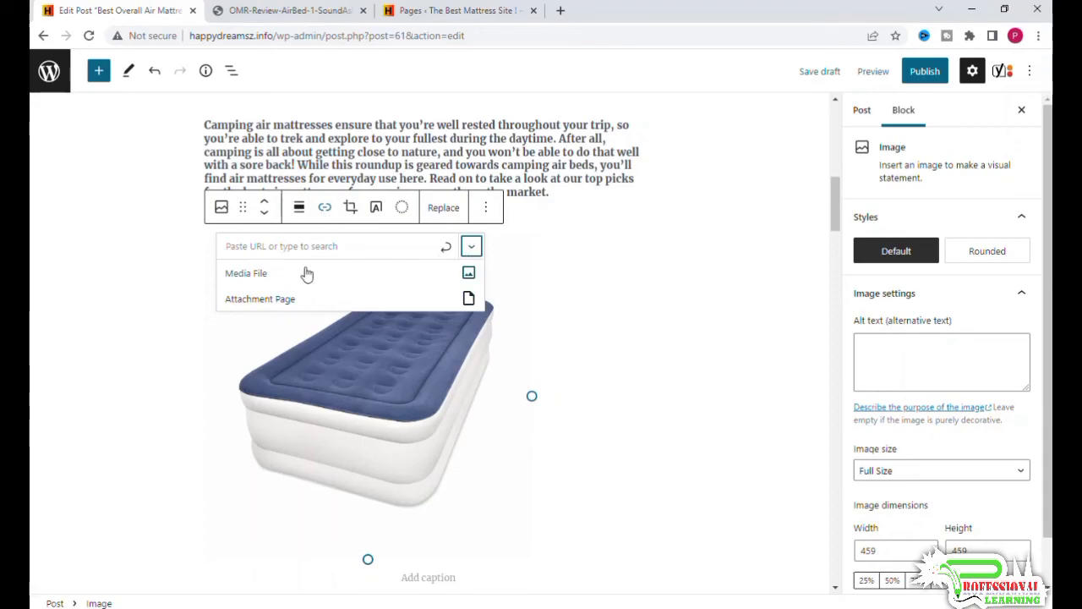
click(287, 300)
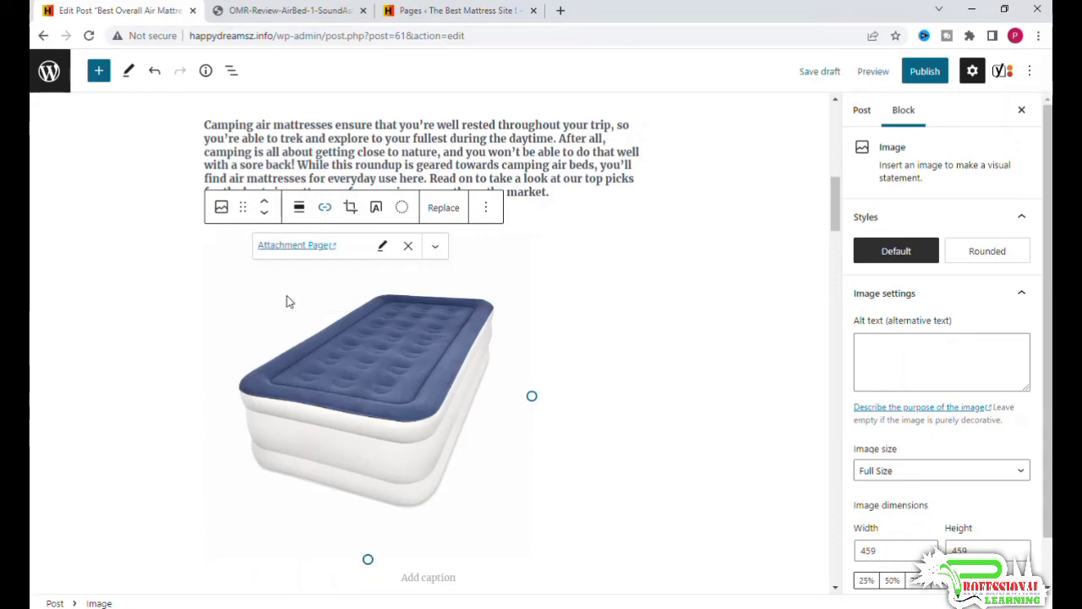
click(318, 245)
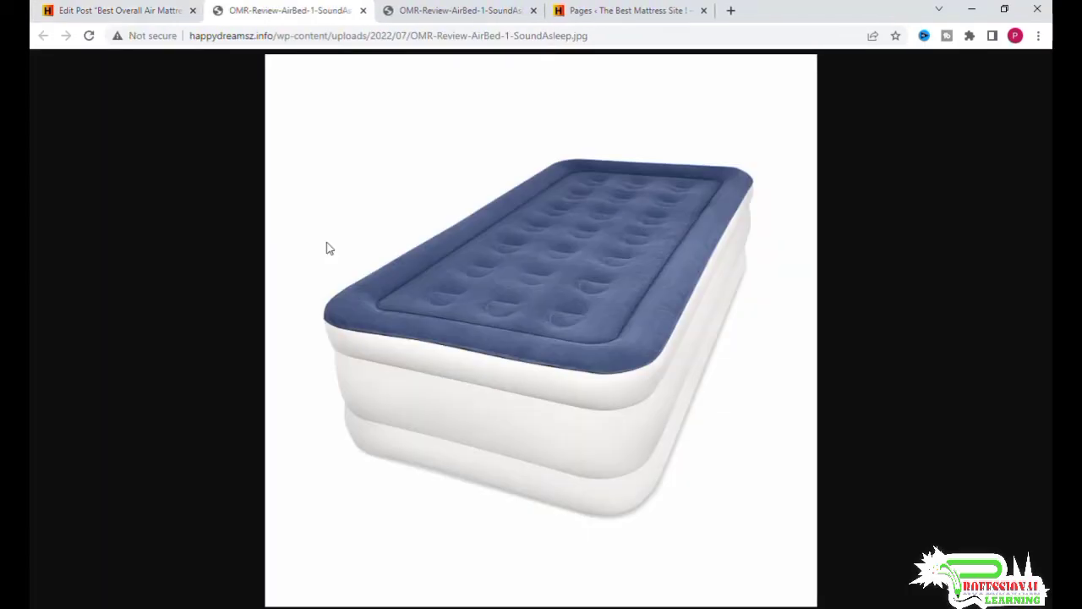
click(156, 11)
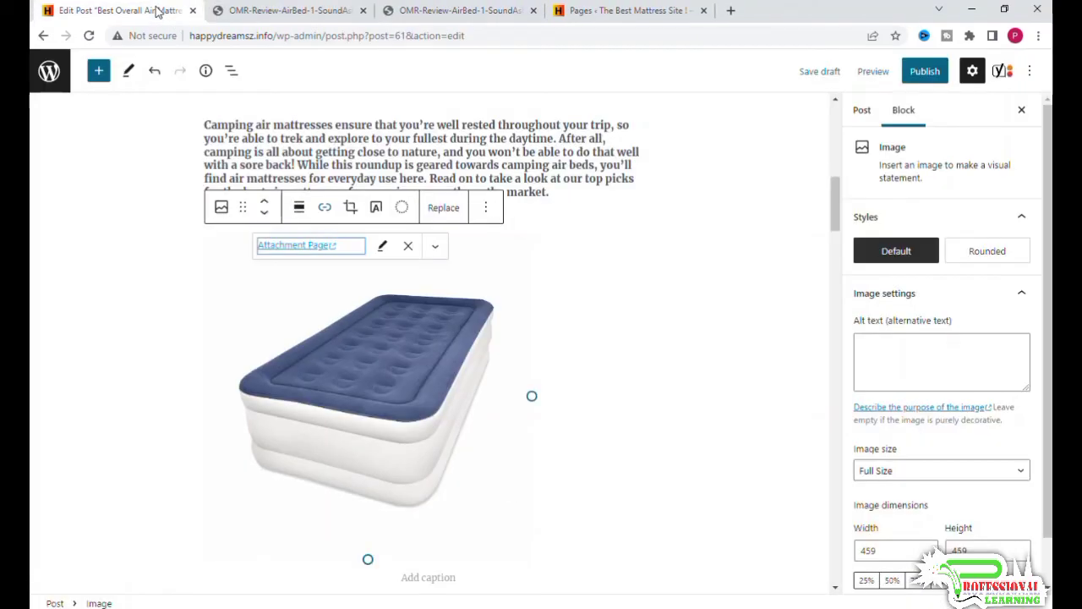
click(355, 338)
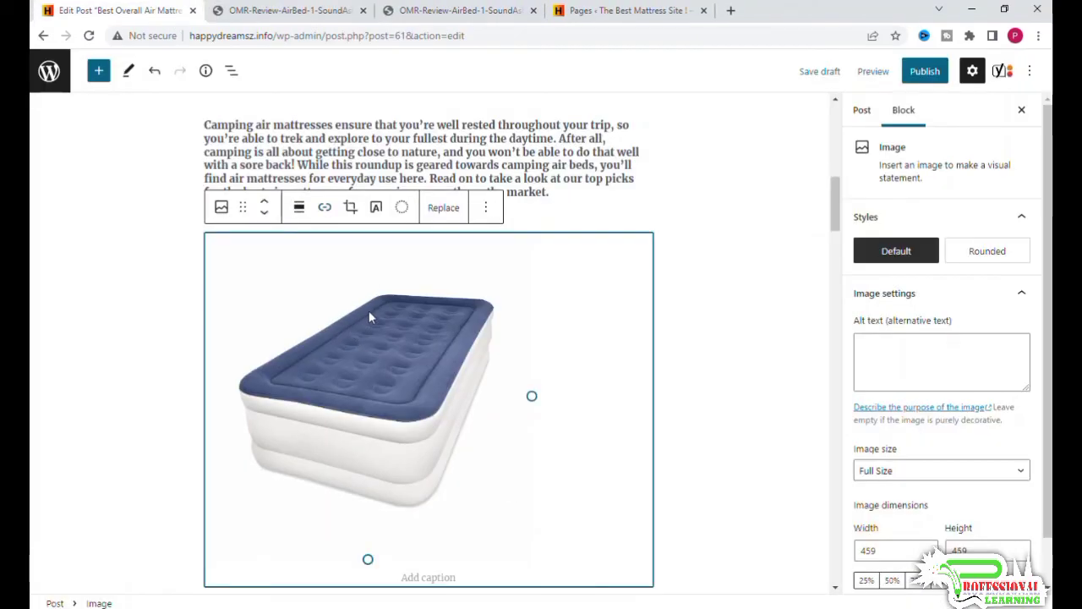
click(325, 208)
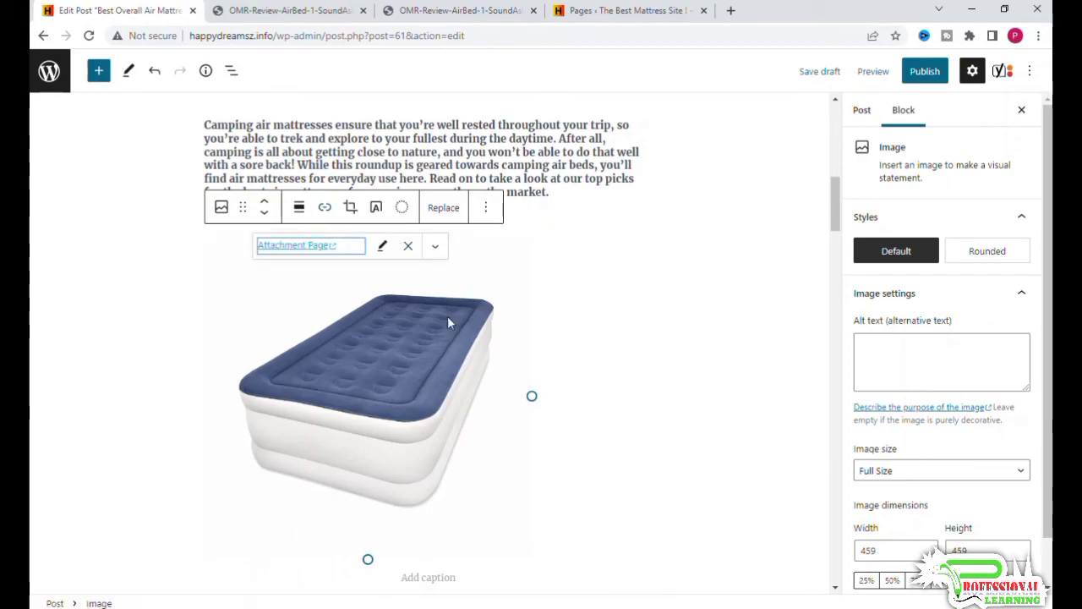
click(675, 415)
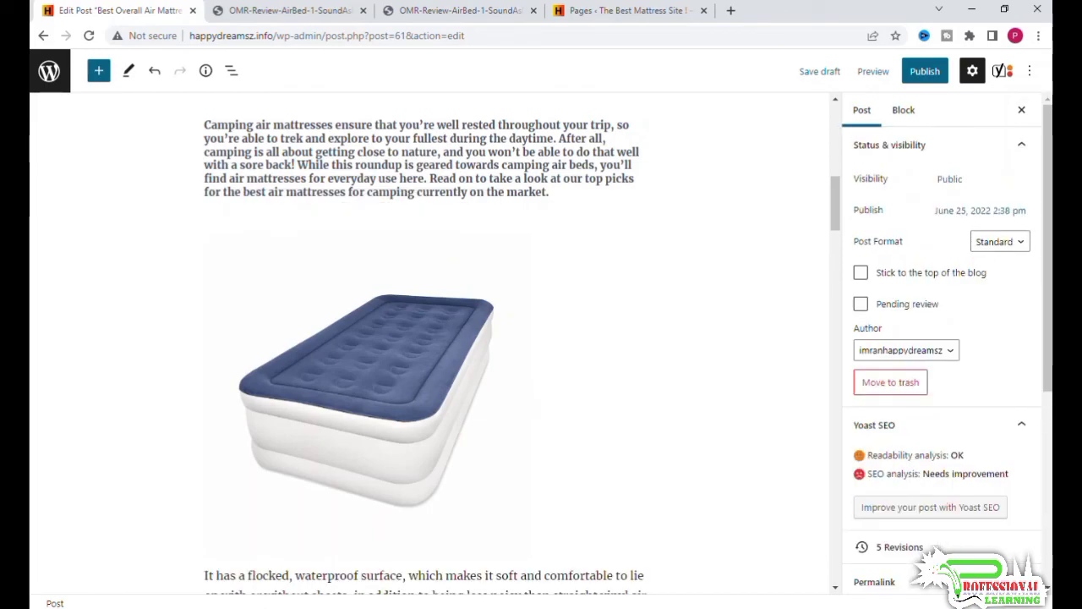